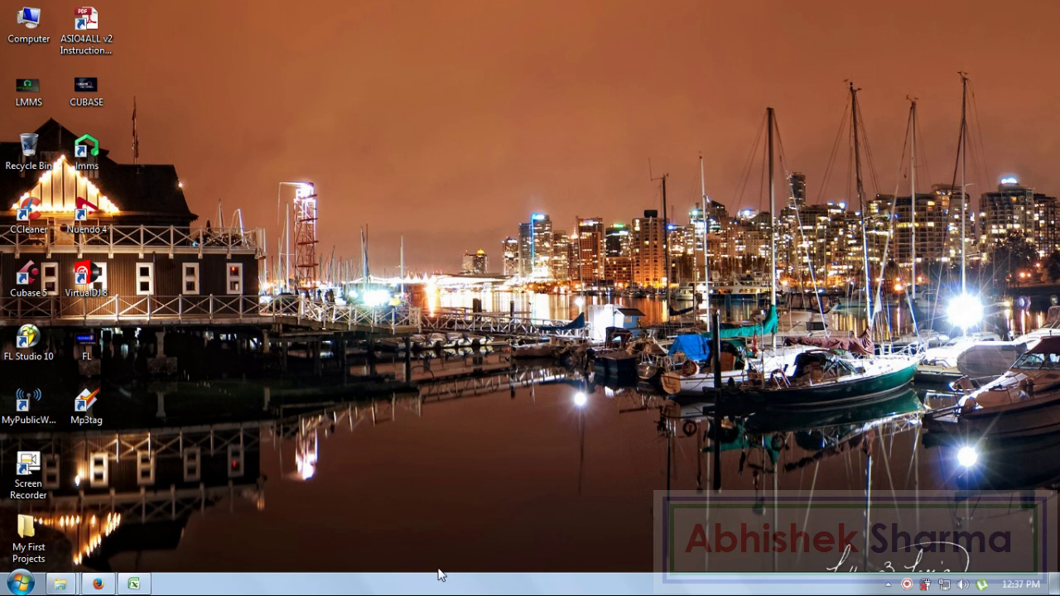
# Restore the Book1 Excel window with the student marks table from the taskbar
pyautogui.click(148, 585)
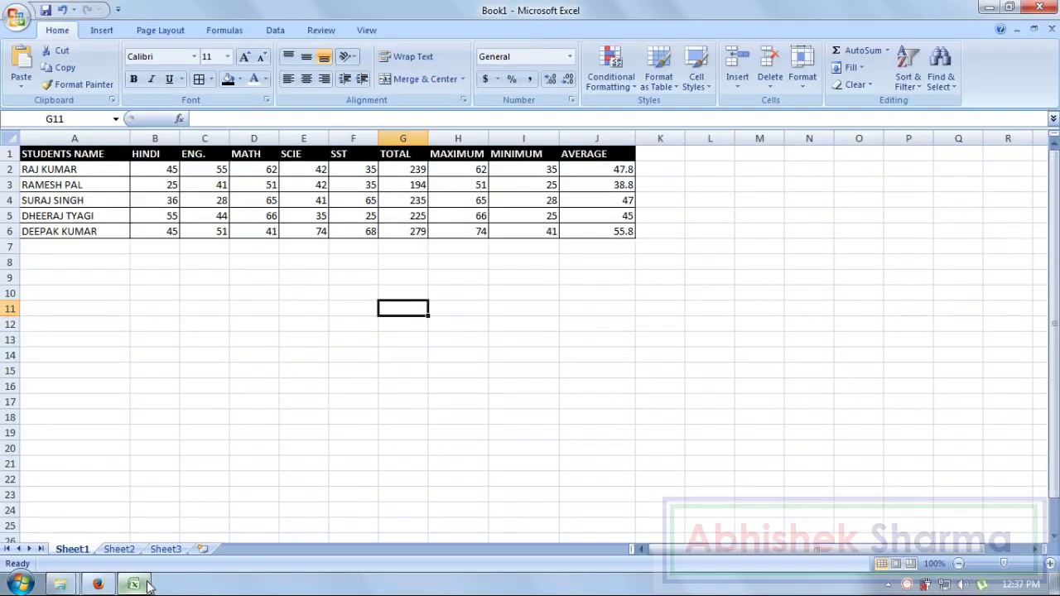
pyautogui.click(808, 310)
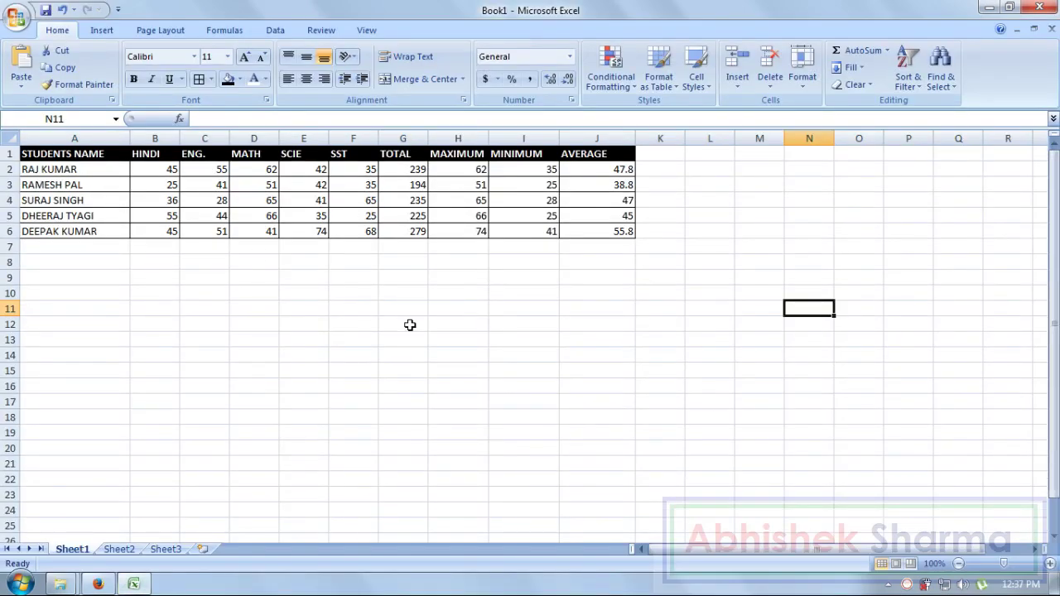
pyautogui.click(550, 294)
pyautogui.click(79, 156)
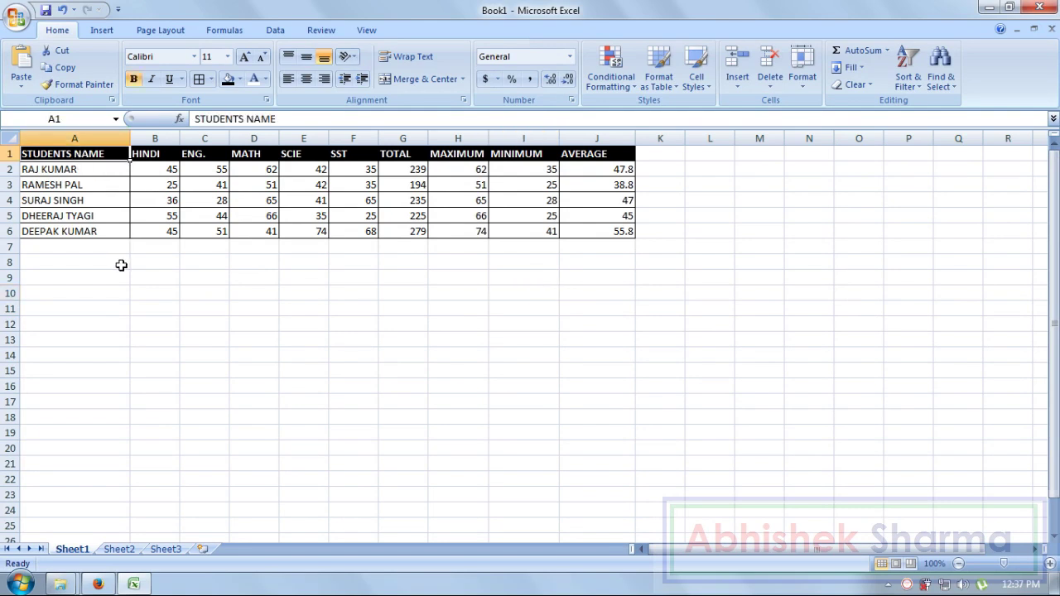
pyautogui.click(93, 170)
pyautogui.click(101, 187)
pyautogui.click(103, 201)
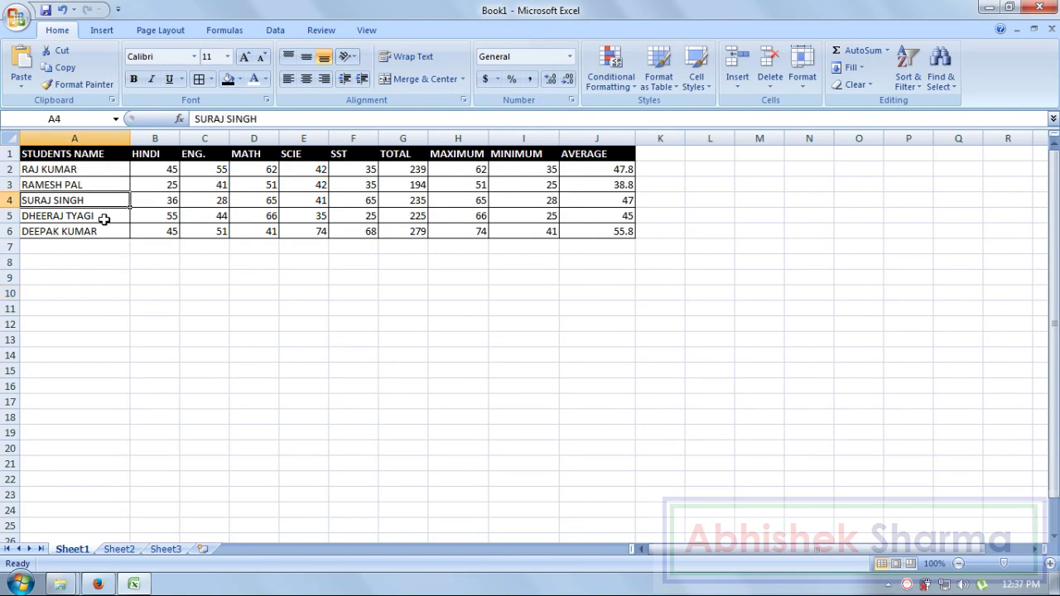
pyautogui.click(114, 216)
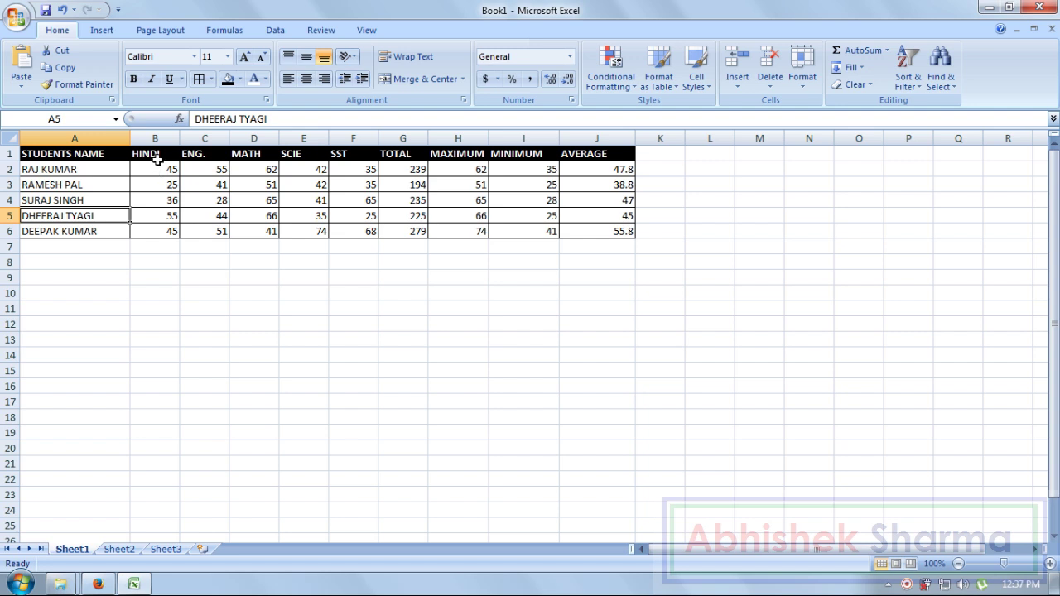
pyautogui.click(157, 160)
pyautogui.click(202, 155)
pyautogui.click(265, 166)
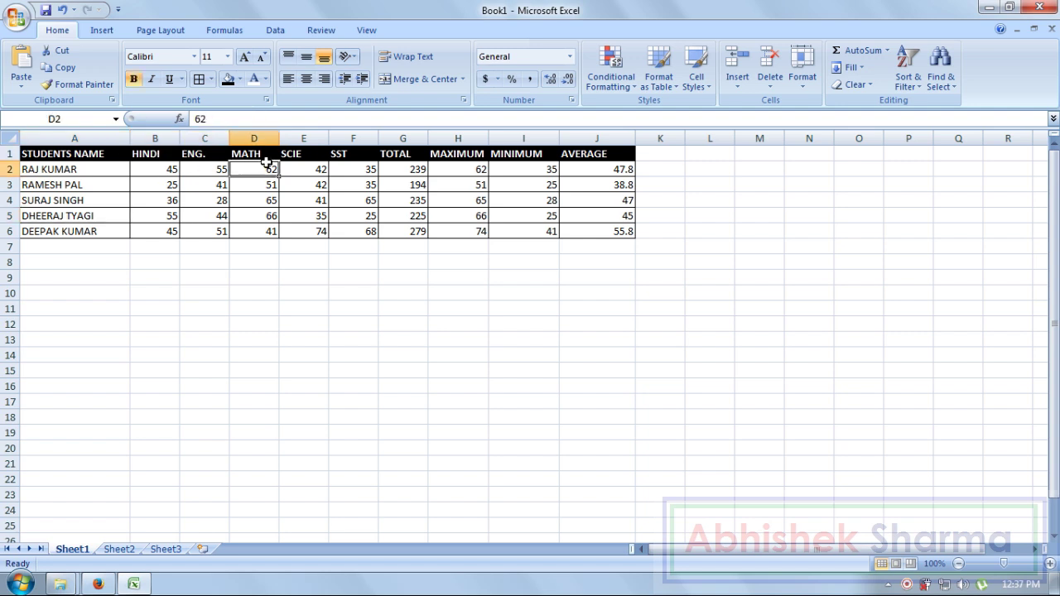
pyautogui.click(298, 158)
pyautogui.click(341, 157)
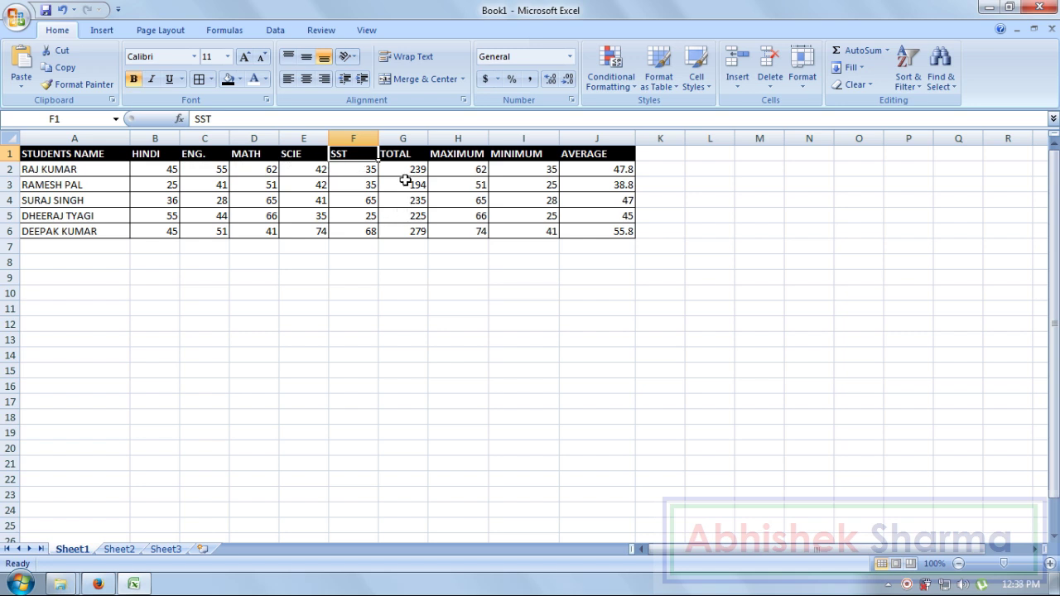
pyautogui.moveTo(404, 170); pyautogui.dragTo(404, 231)
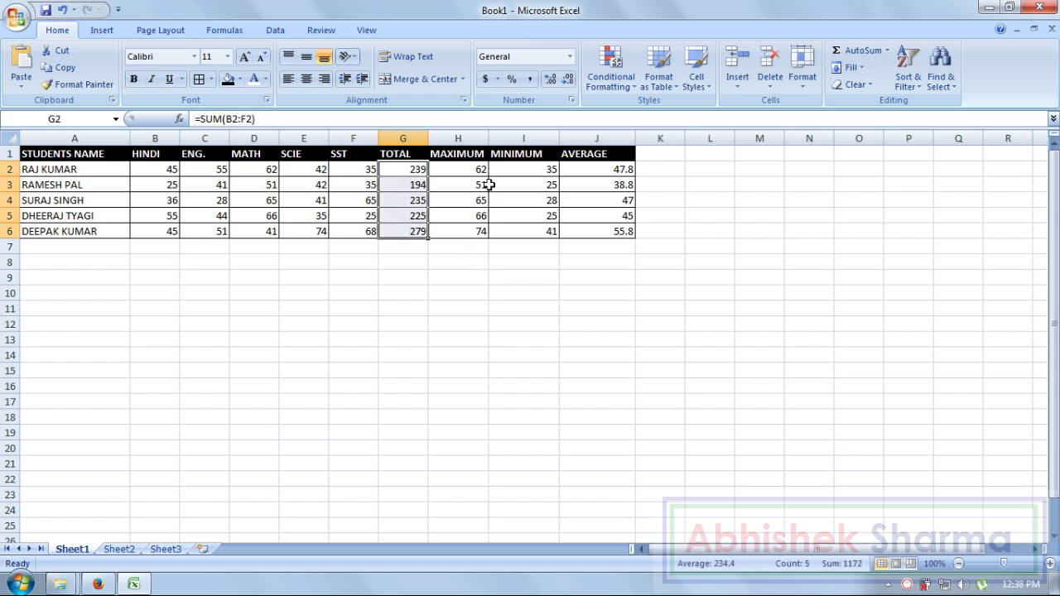
pyautogui.moveTo(447, 171); pyautogui.dragTo(452, 230)
pyautogui.click(154, 170)
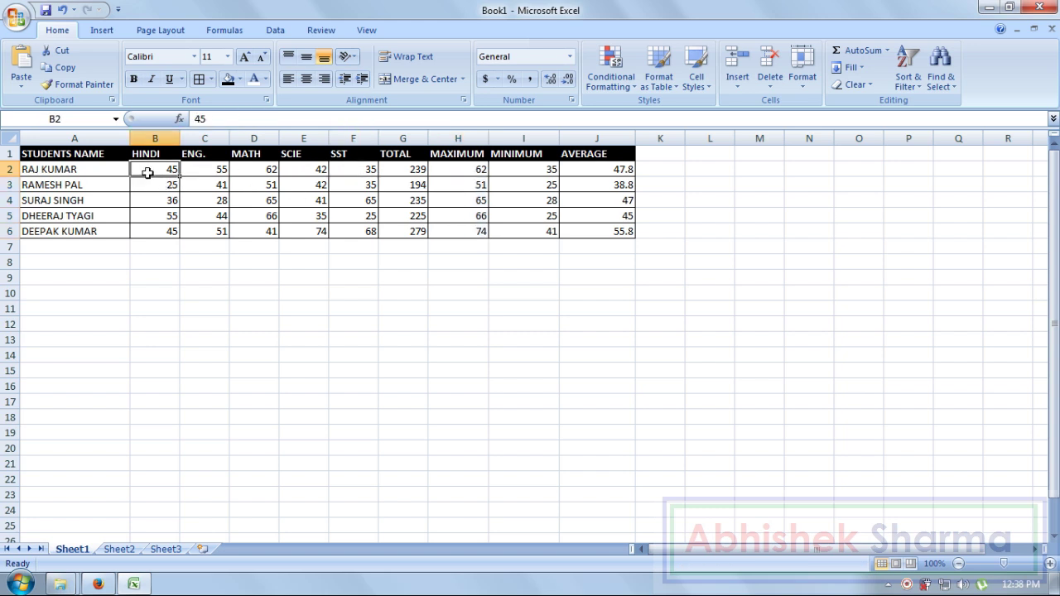
pyautogui.moveTo(147, 170); pyautogui.dragTo(334, 172)
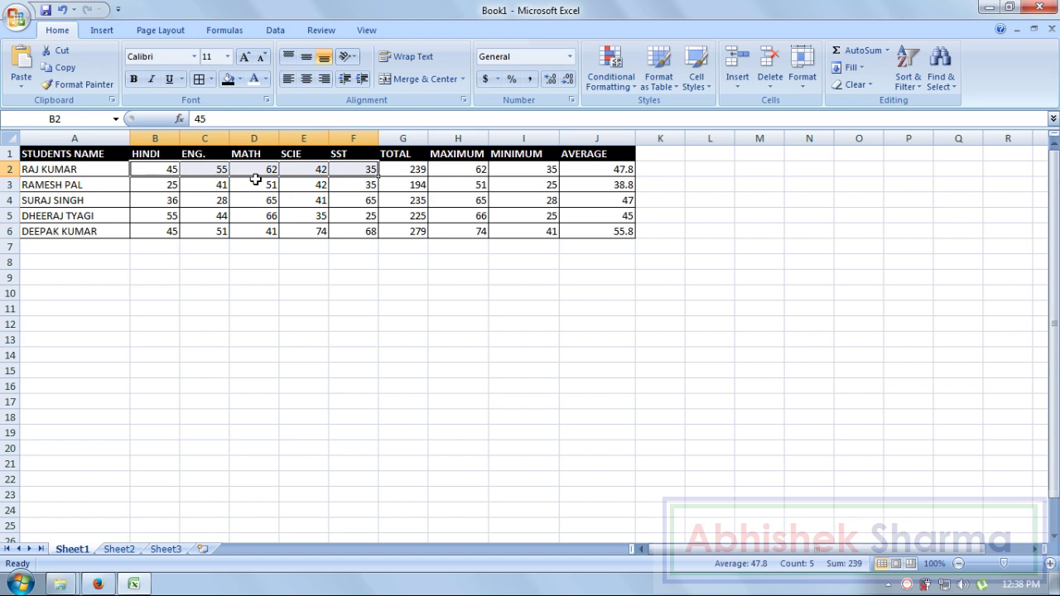
pyautogui.click(445, 170)
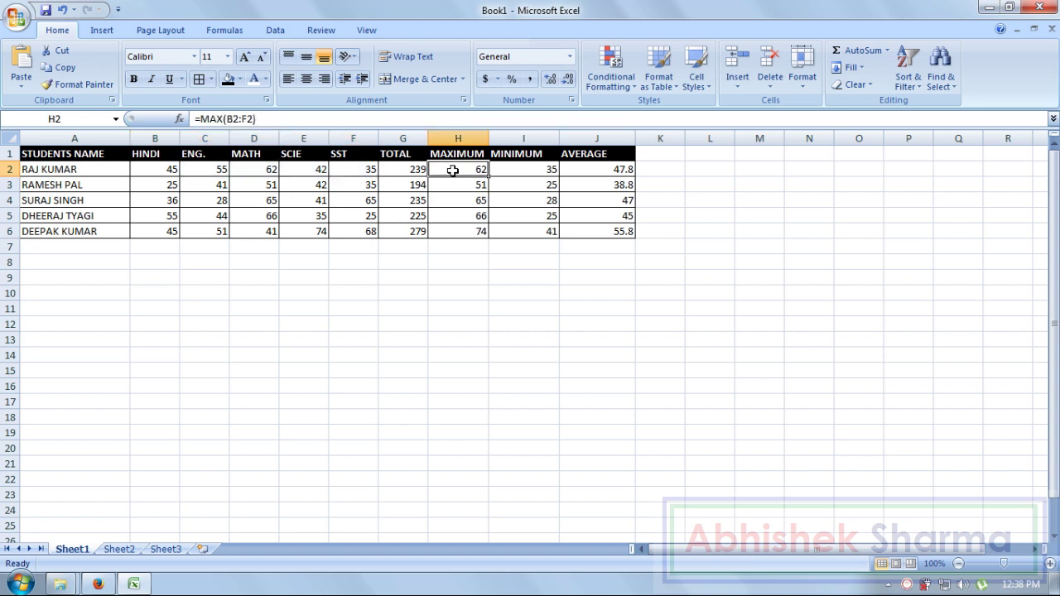
pyautogui.click(261, 171)
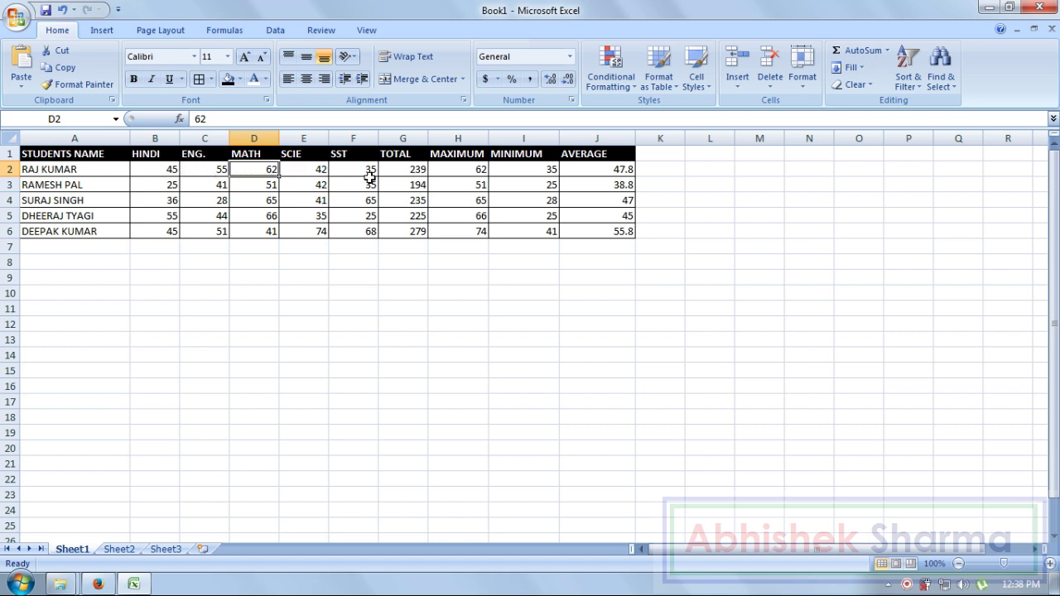
pyautogui.click(527, 170)
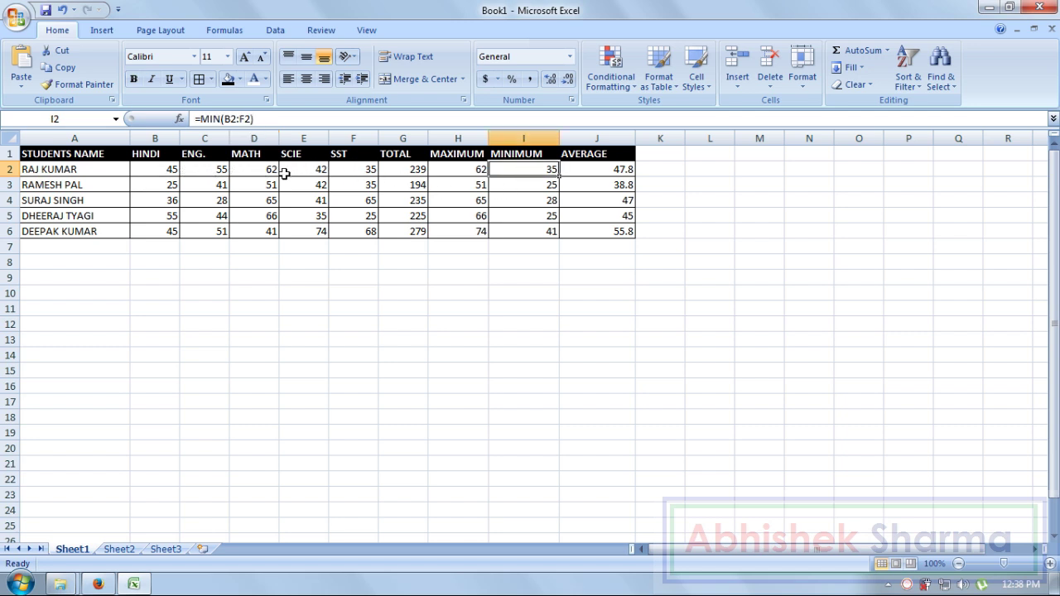
pyautogui.click(348, 173)
pyautogui.click(502, 173)
pyautogui.click(584, 173)
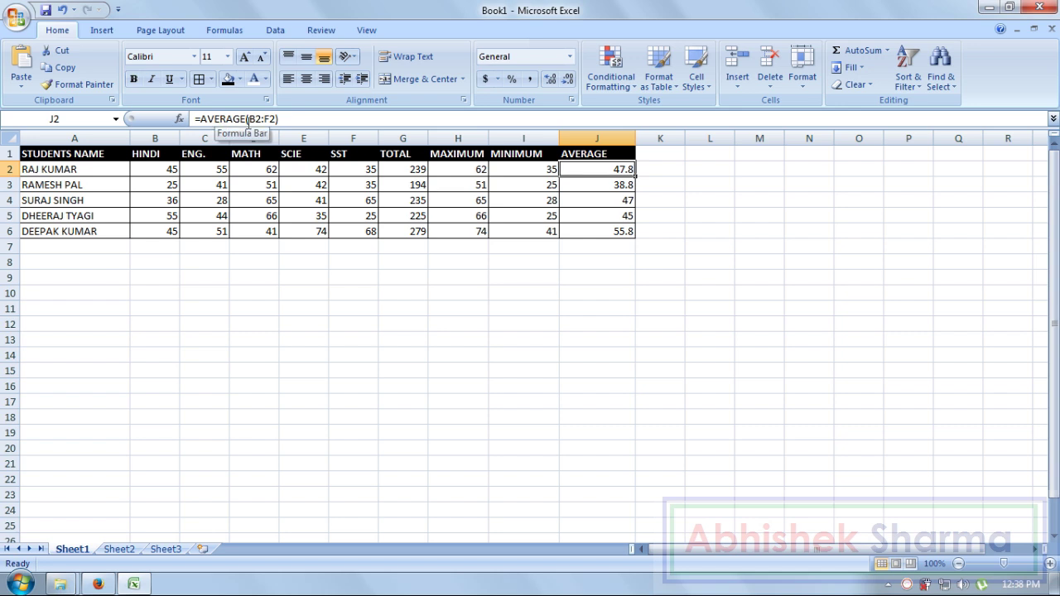
pyautogui.click(696, 231)
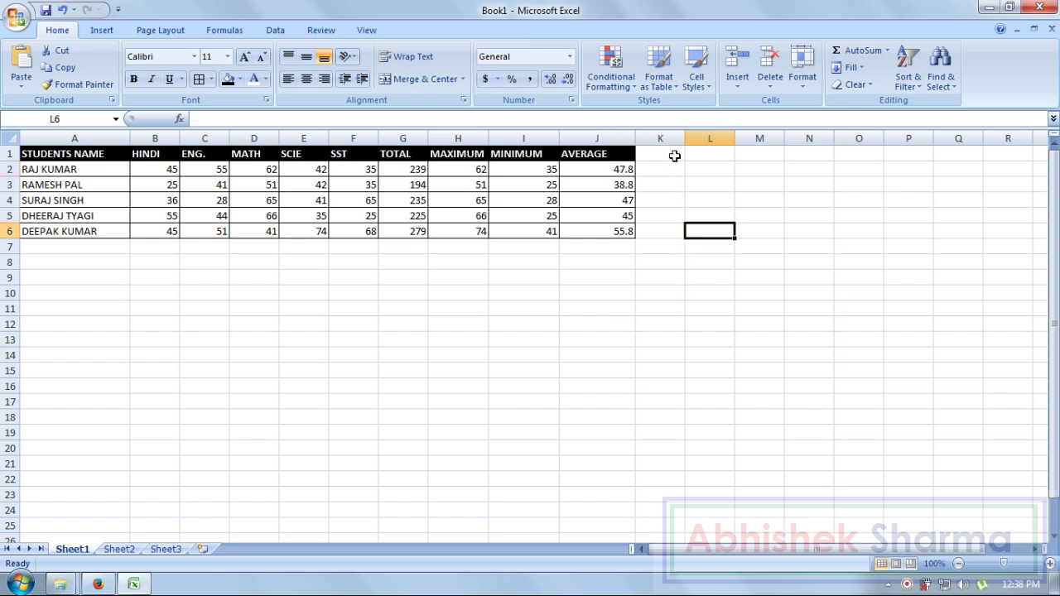
# Add the heading DIVISON in K1 and widen column K to fit it
pyautogui.click(675, 155)
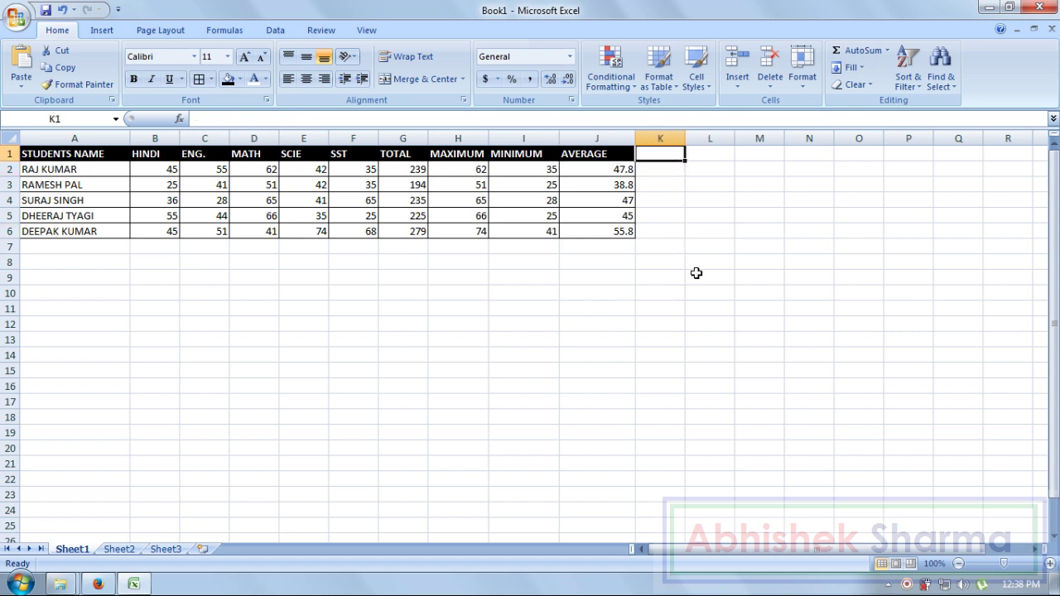
pyautogui.write('DIVIS')
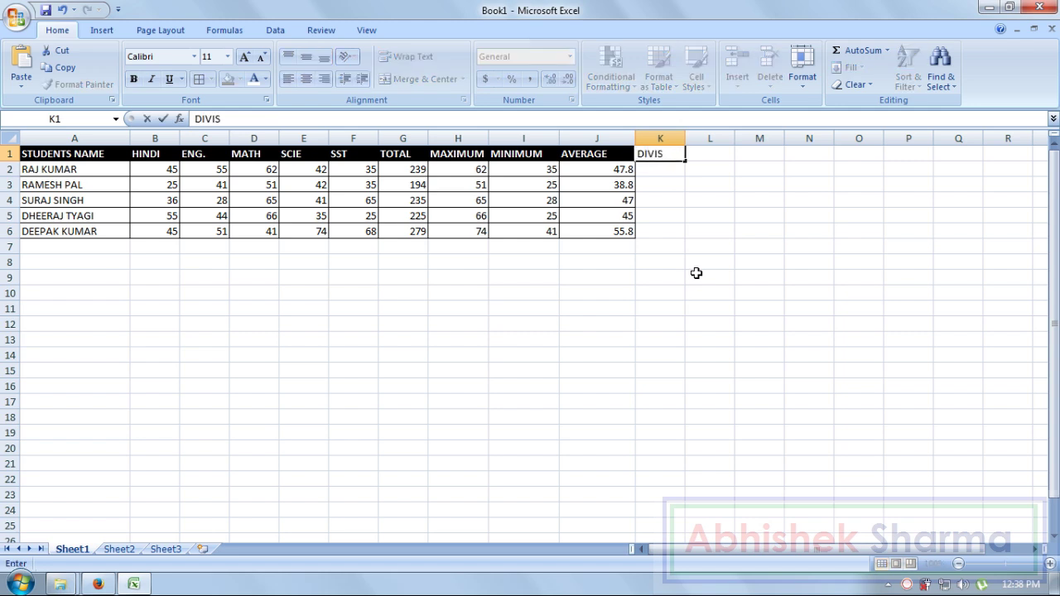
pyautogui.write('ON')
pyautogui.press('Return')
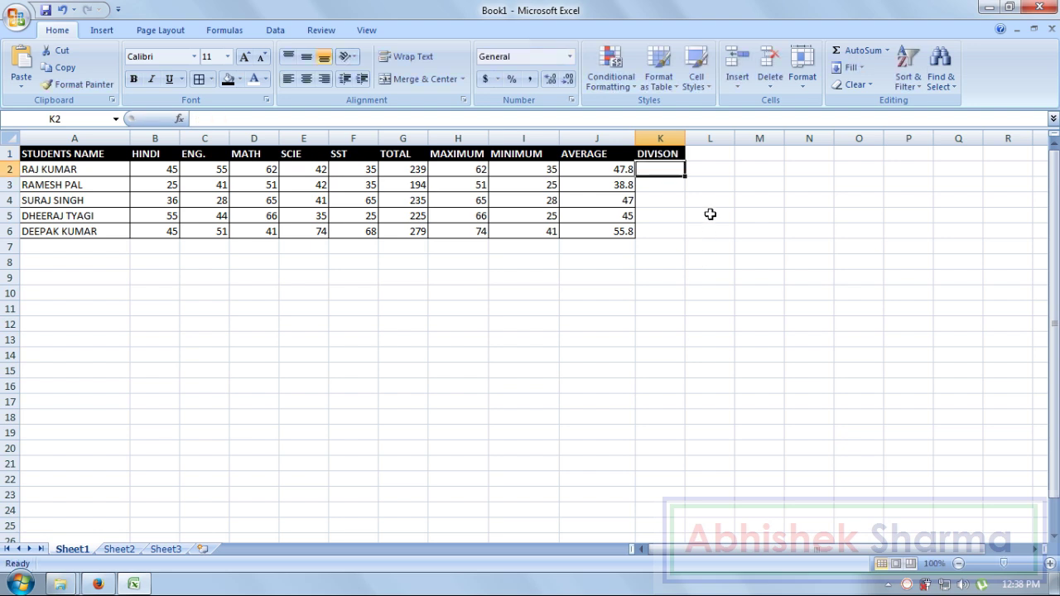
pyautogui.moveTo(686, 137); pyautogui.dragTo(710, 137)
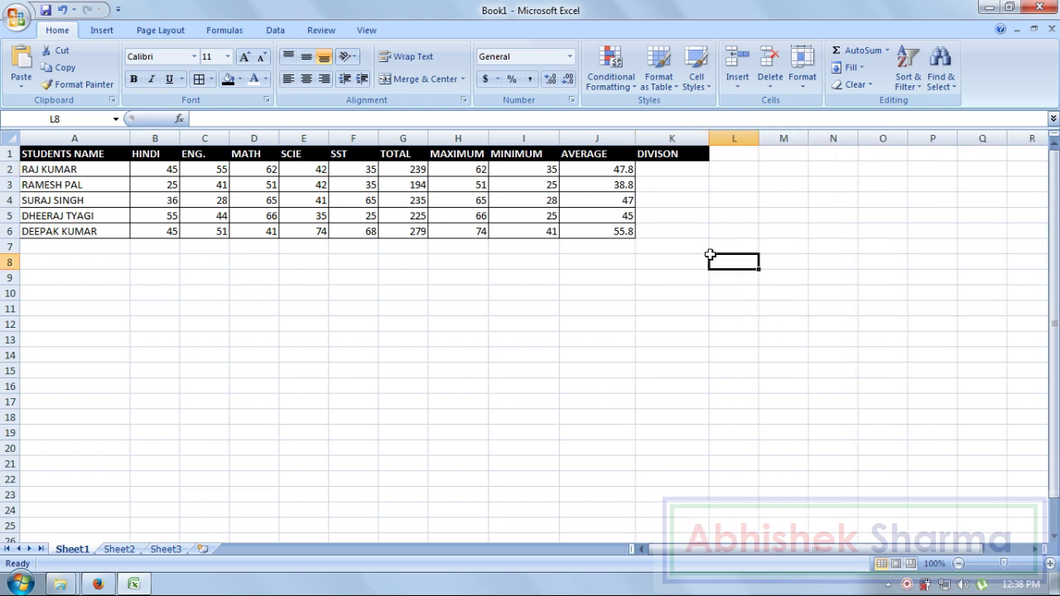
# Apply All Borders to K2:K6 and select K2
pyautogui.moveTo(673, 233); pyautogui.dragTo(665, 166)
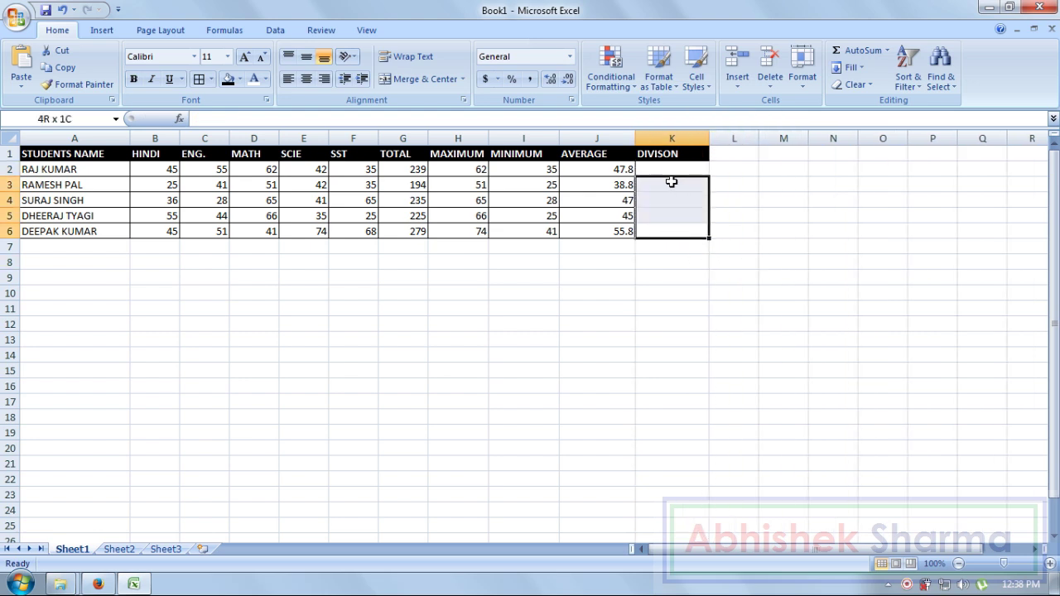
pyautogui.click(199, 79)
pyautogui.click(509, 364)
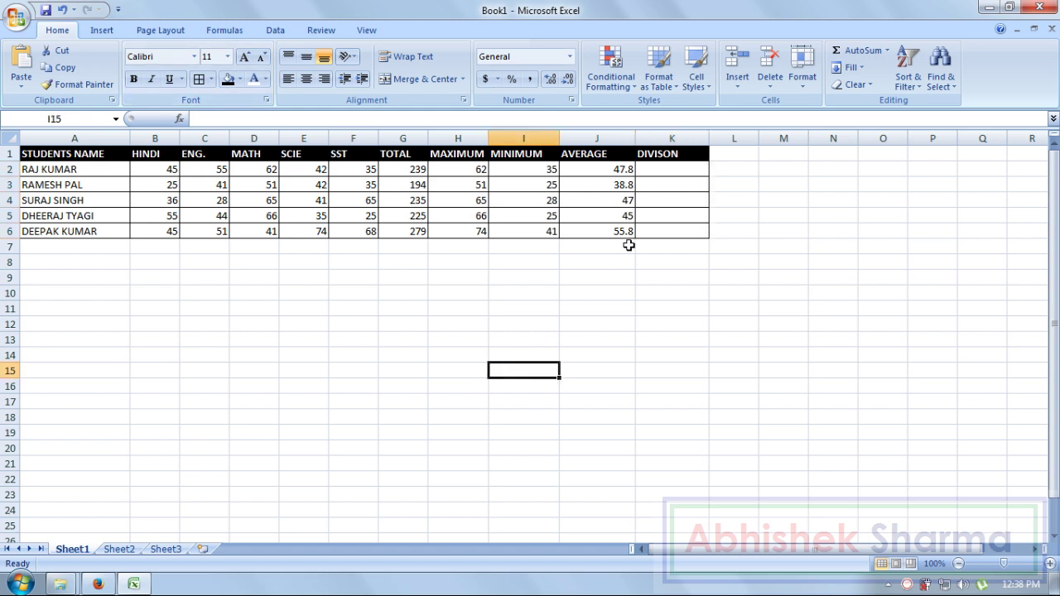
pyautogui.click(663, 168)
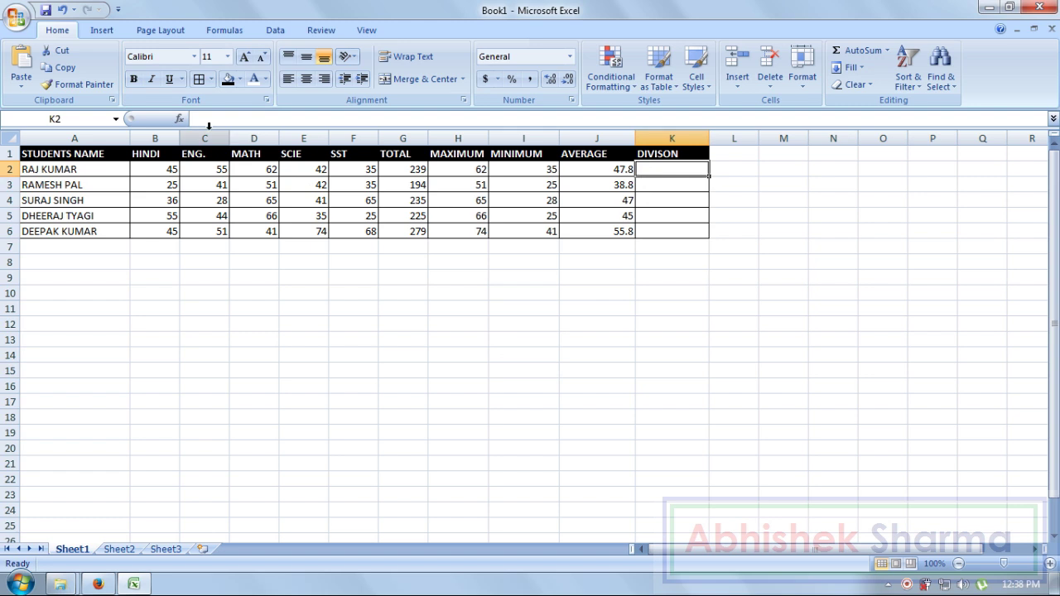
# Insert the IF function from the Logical category into K2
pyautogui.click(179, 120)
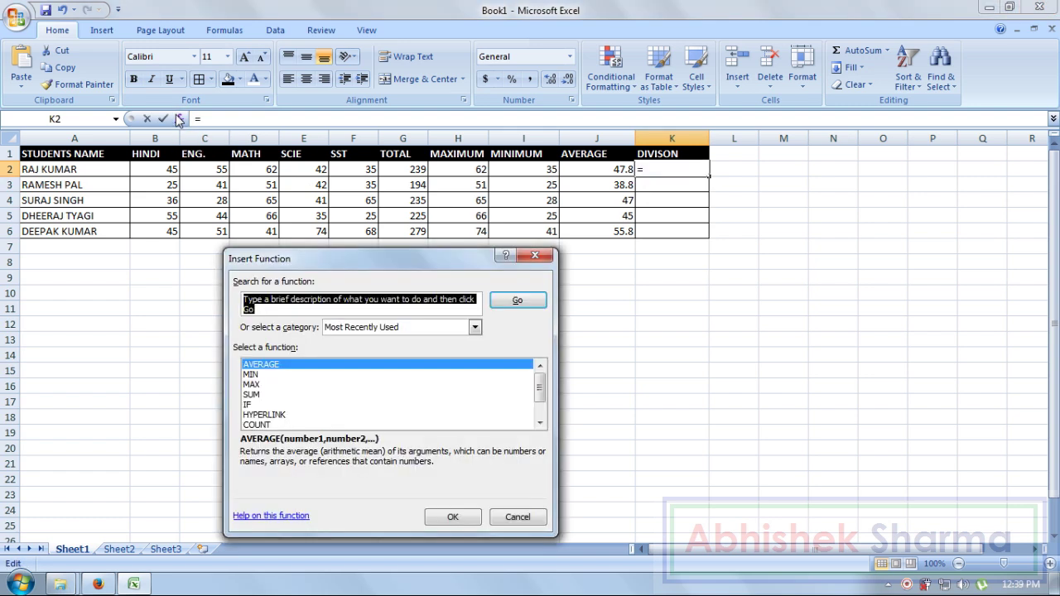
pyautogui.moveTo(320, 261); pyautogui.dragTo(365, 118)
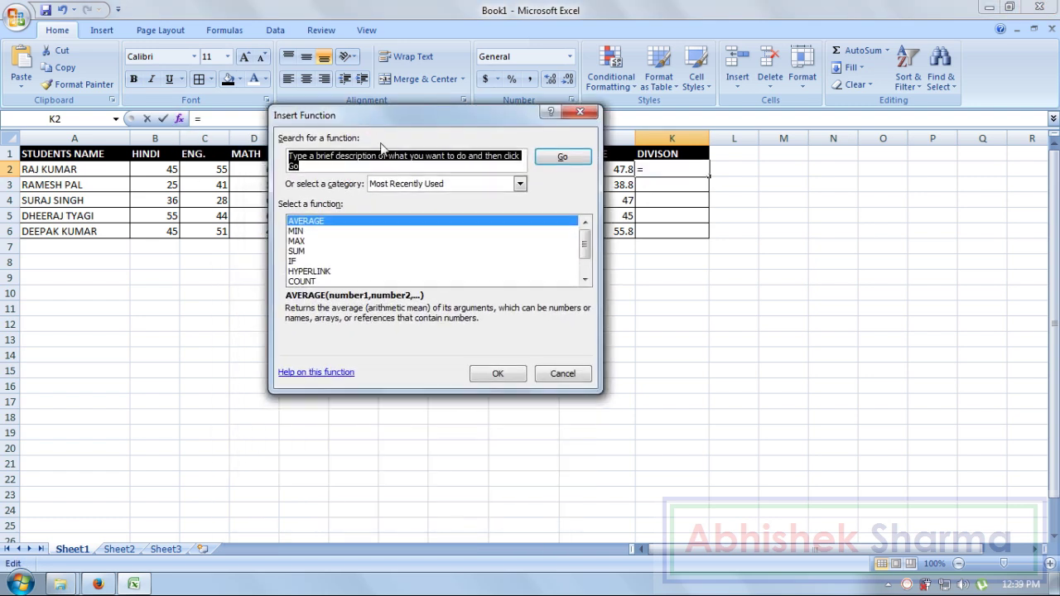
pyautogui.click(429, 185)
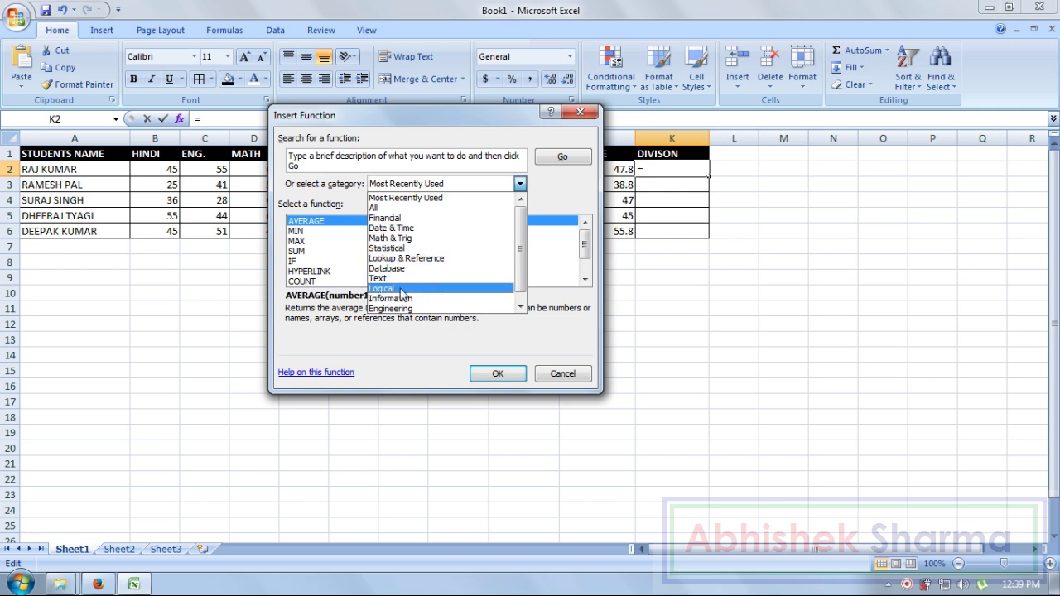
pyautogui.click(403, 290)
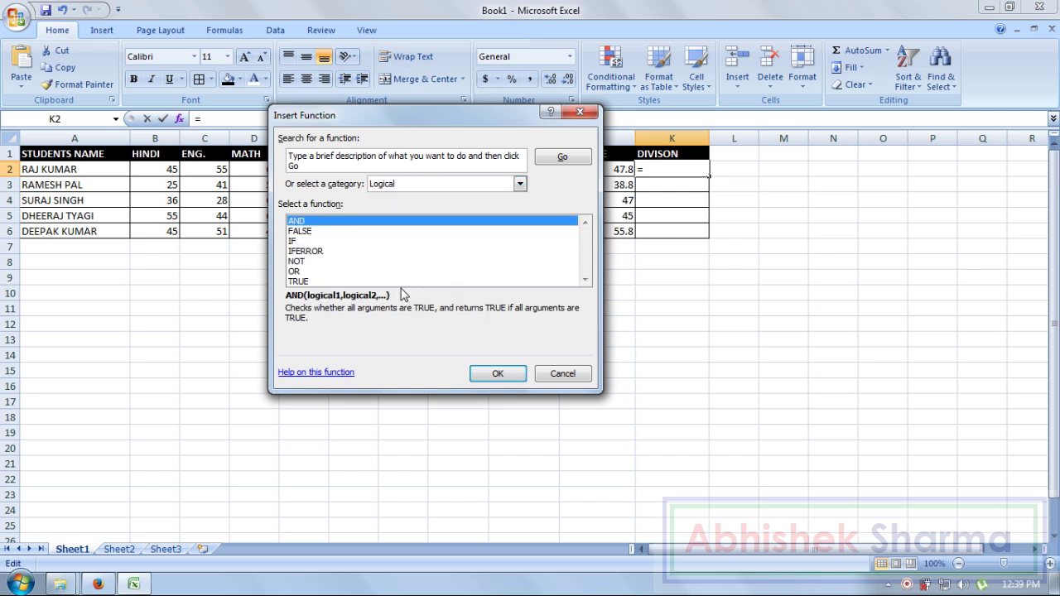
pyautogui.click(295, 241)
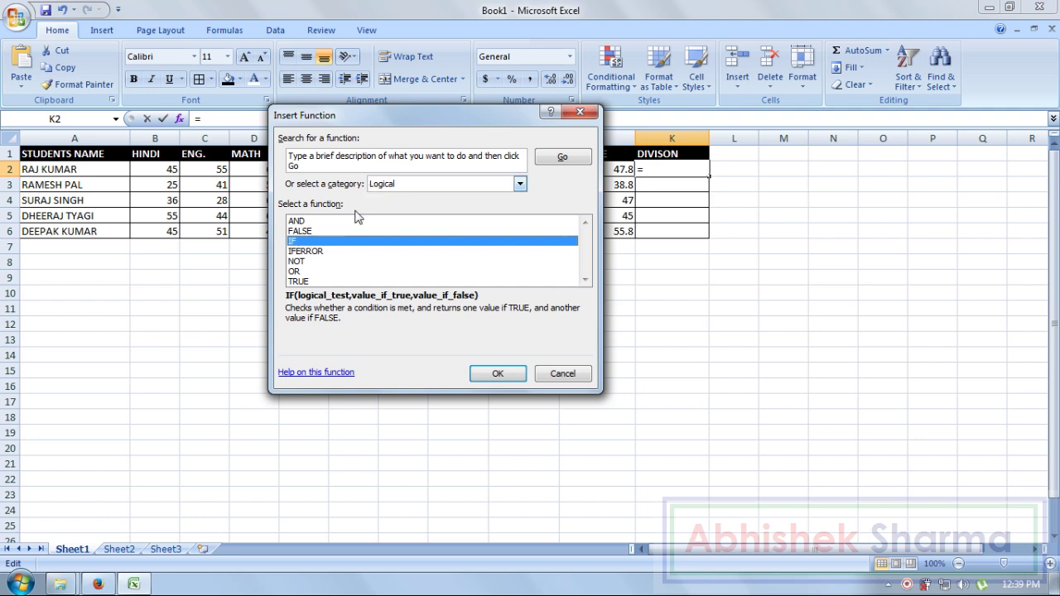
pyautogui.click(499, 377)
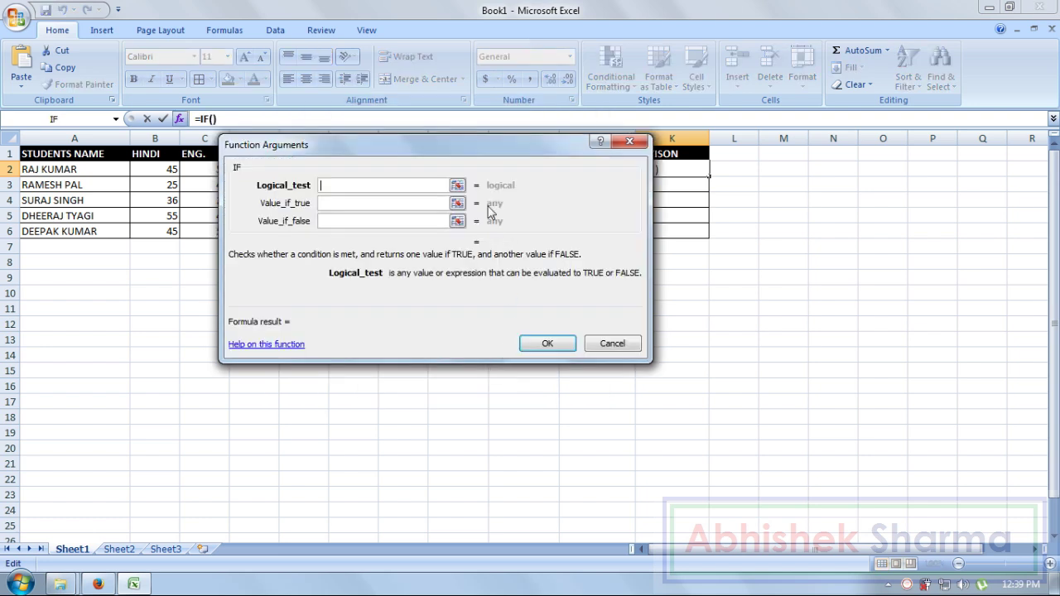
# Make K2's IF test J2>59, return FIRST, and nest a second IF as the false result
pyautogui.moveTo(474, 152); pyautogui.dragTo(479, 252)
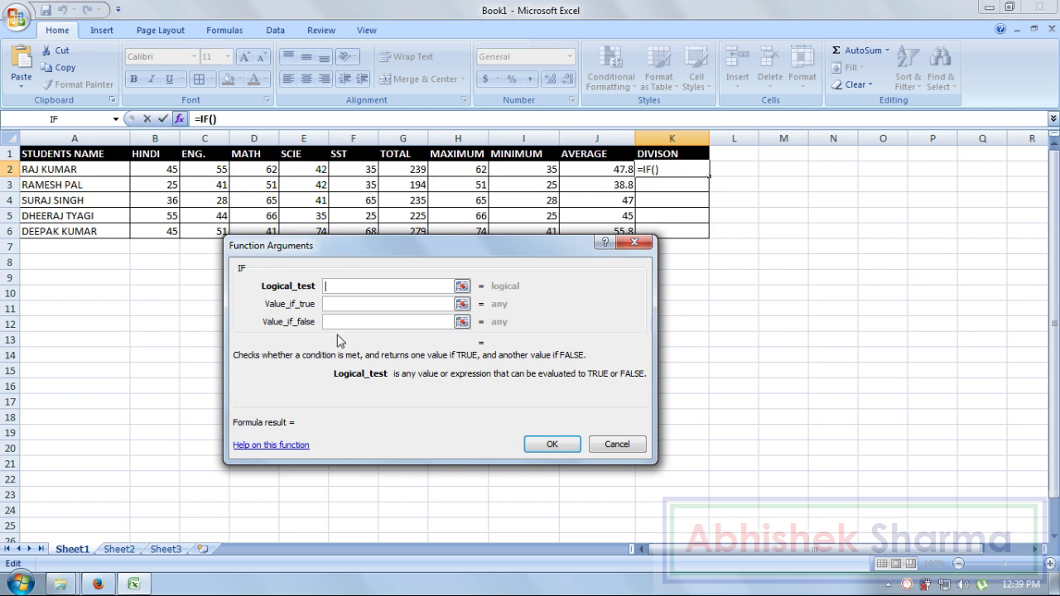
pyautogui.click(605, 167)
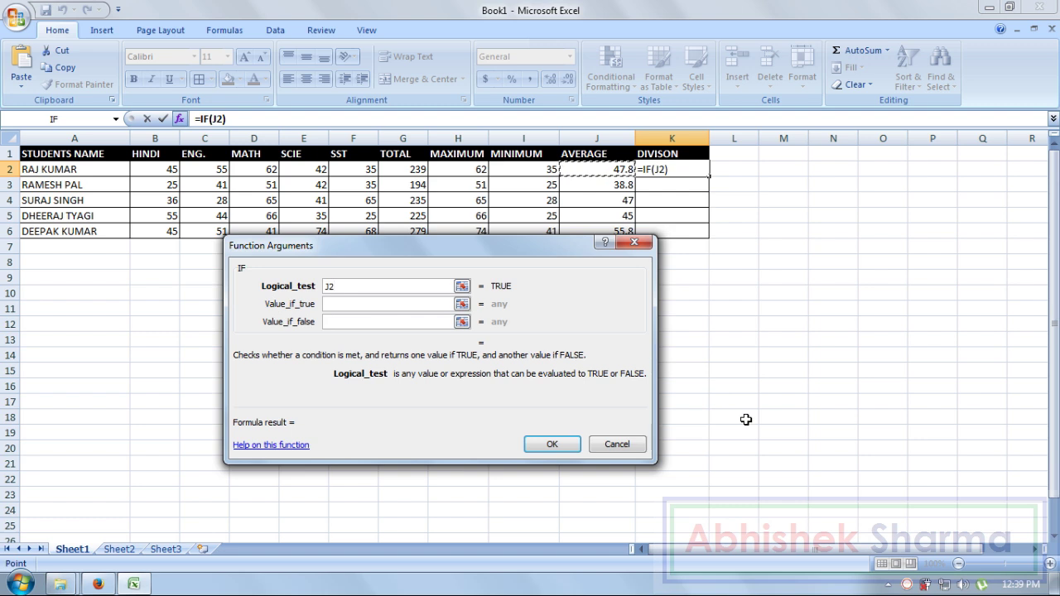
pyautogui.write('>')
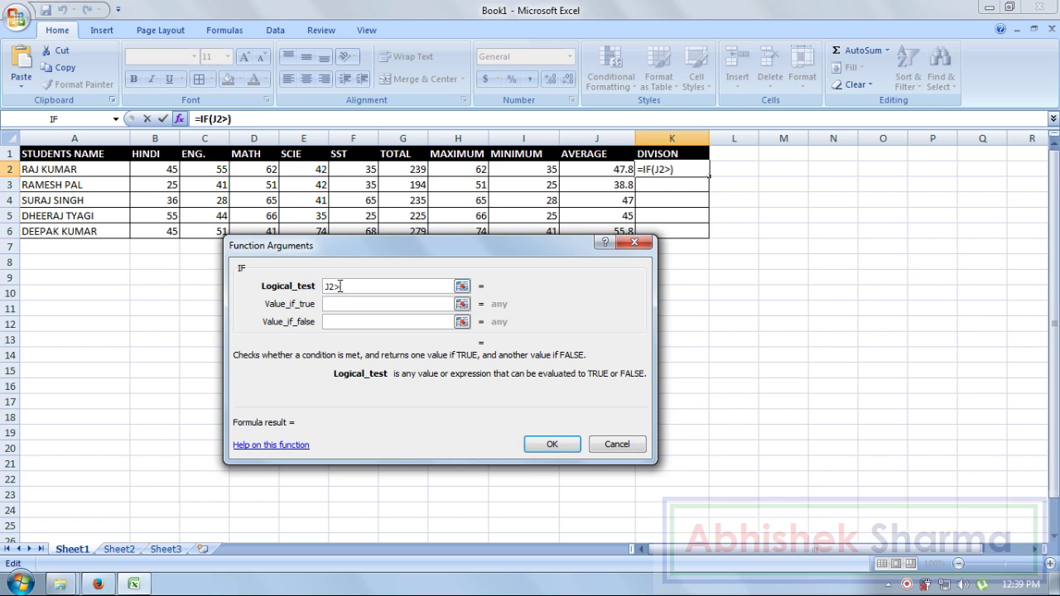
pyautogui.press('BackSpace')
pyautogui.write('<')
pyautogui.press('BackSpace')
pyautogui.write('>')
pyautogui.write('5')
pyautogui.write('9')
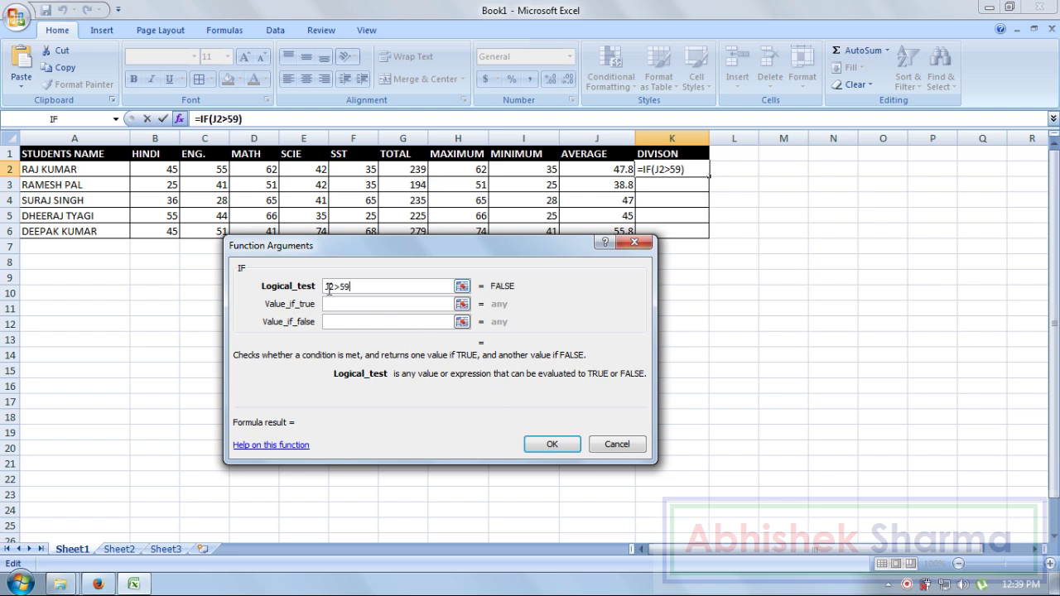
pyautogui.click(349, 303)
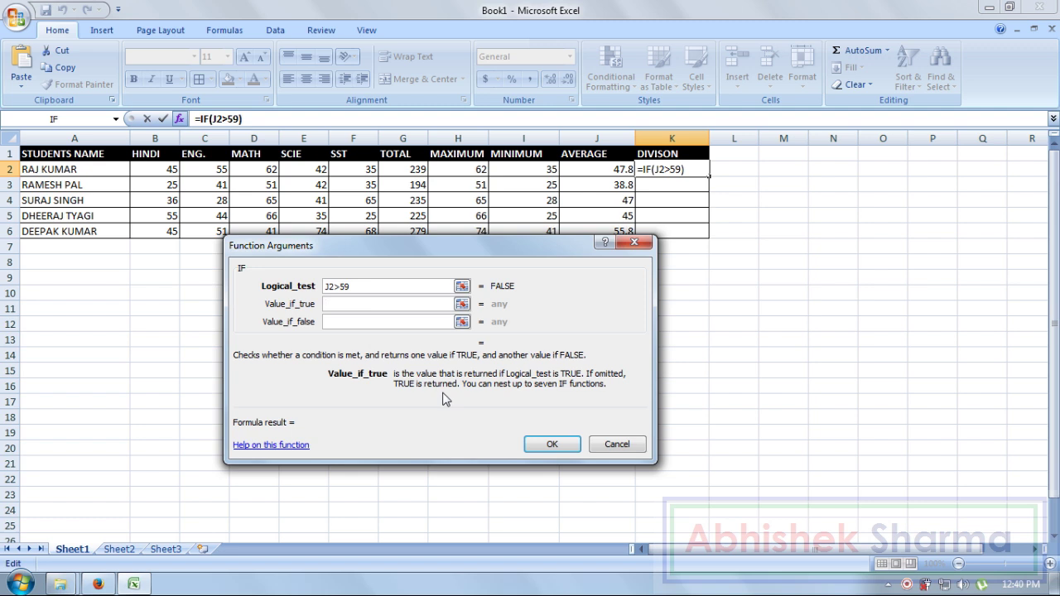
pyautogui.write('FI')
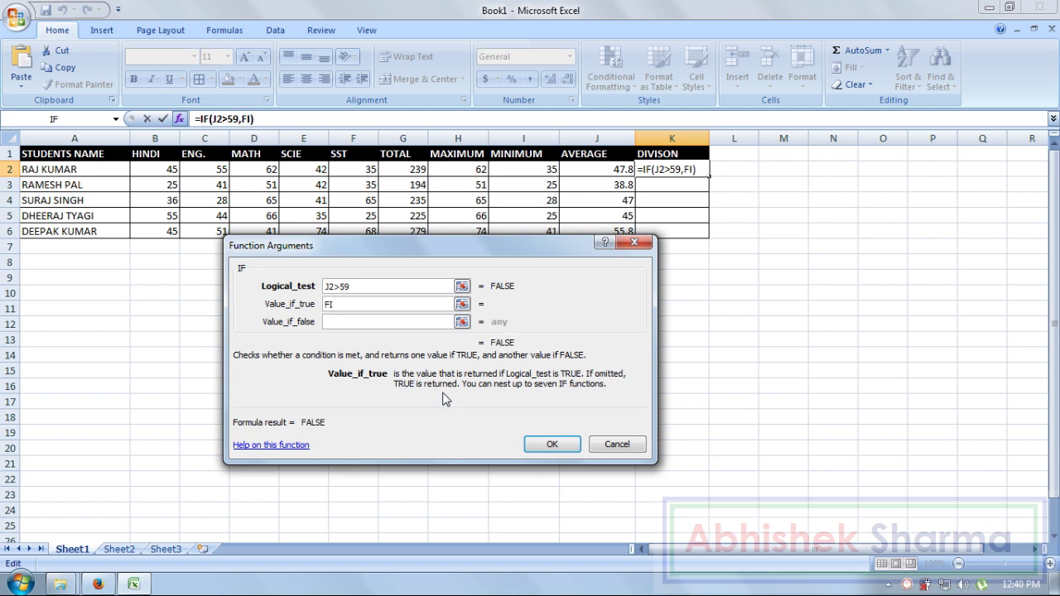
pyautogui.write('RST')
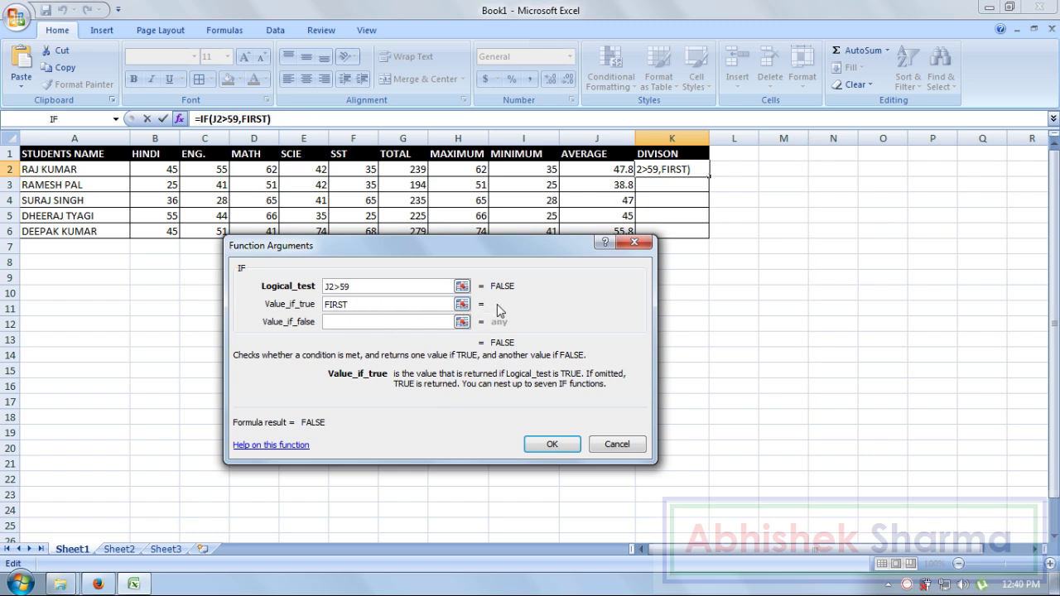
pyautogui.click(363, 323)
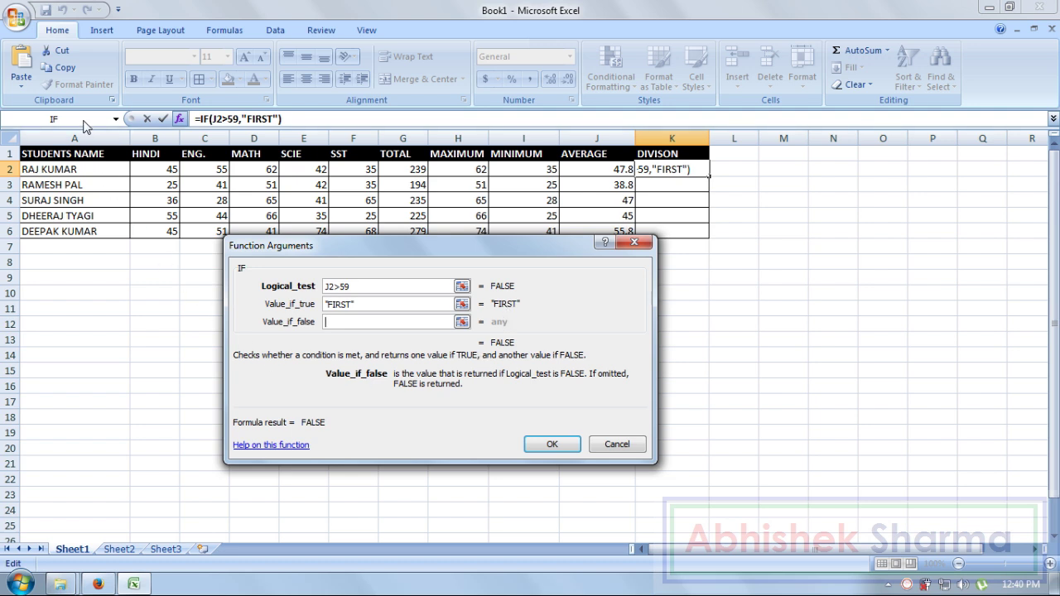
pyautogui.click(84, 120)
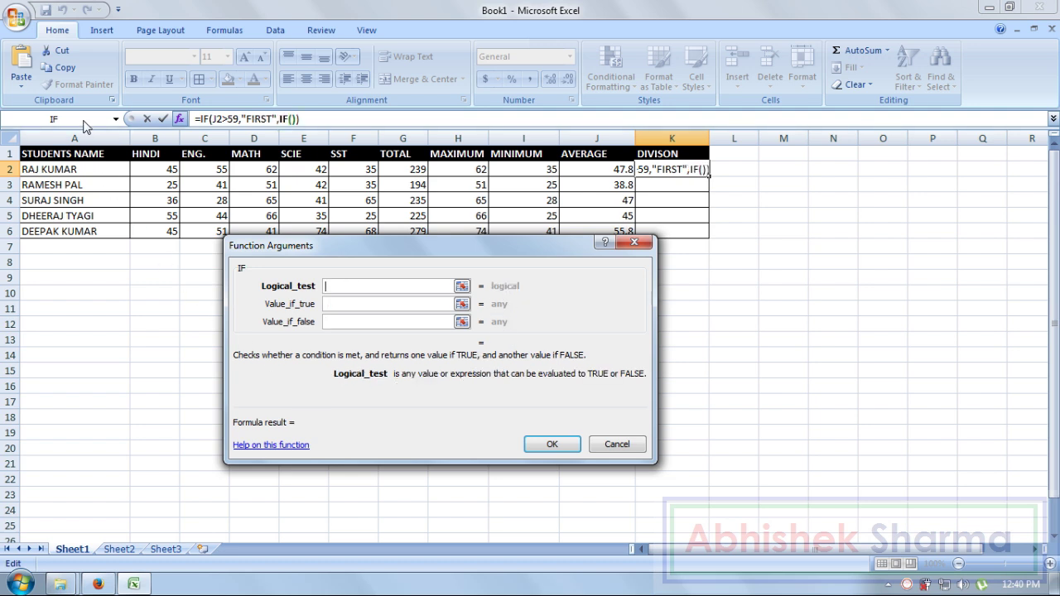
# Make the nested IF test J2>44, return SEC, and nest a third IF for the false result
pyautogui.click(596, 172)
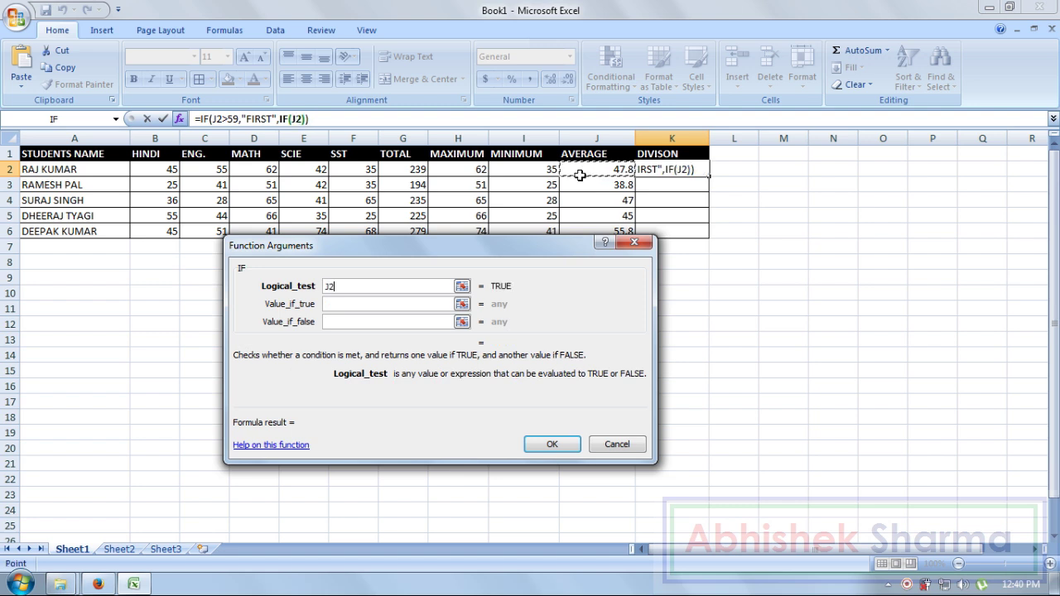
pyautogui.write('>')
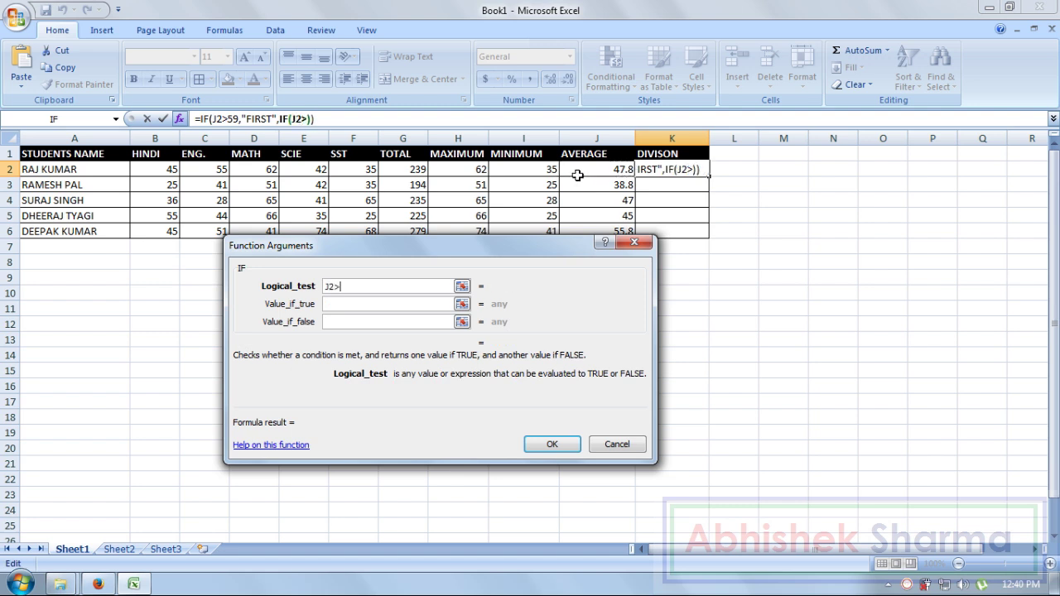
pyautogui.write('44')
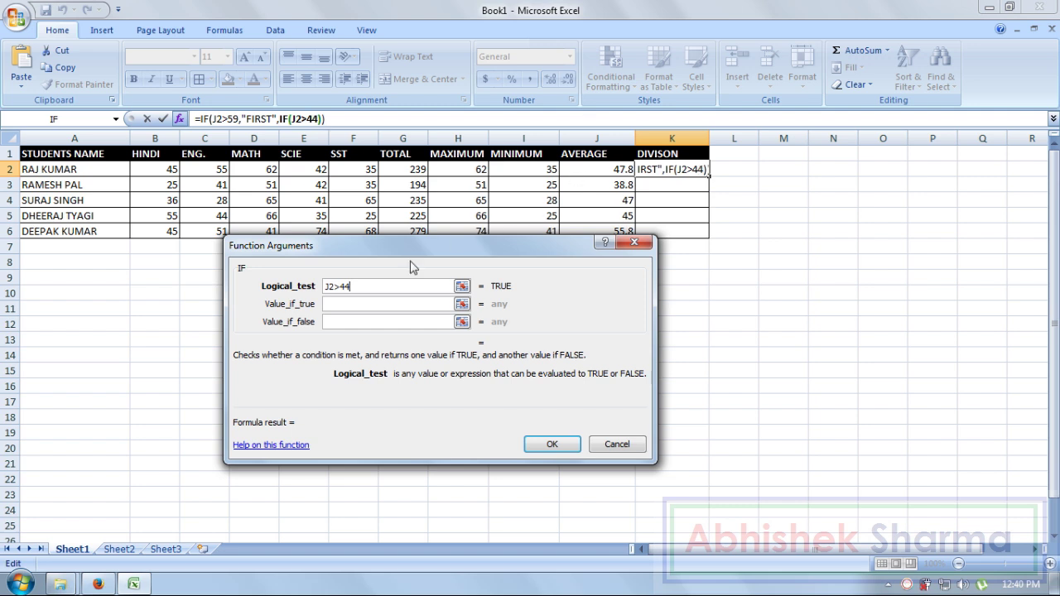
pyautogui.click(395, 303)
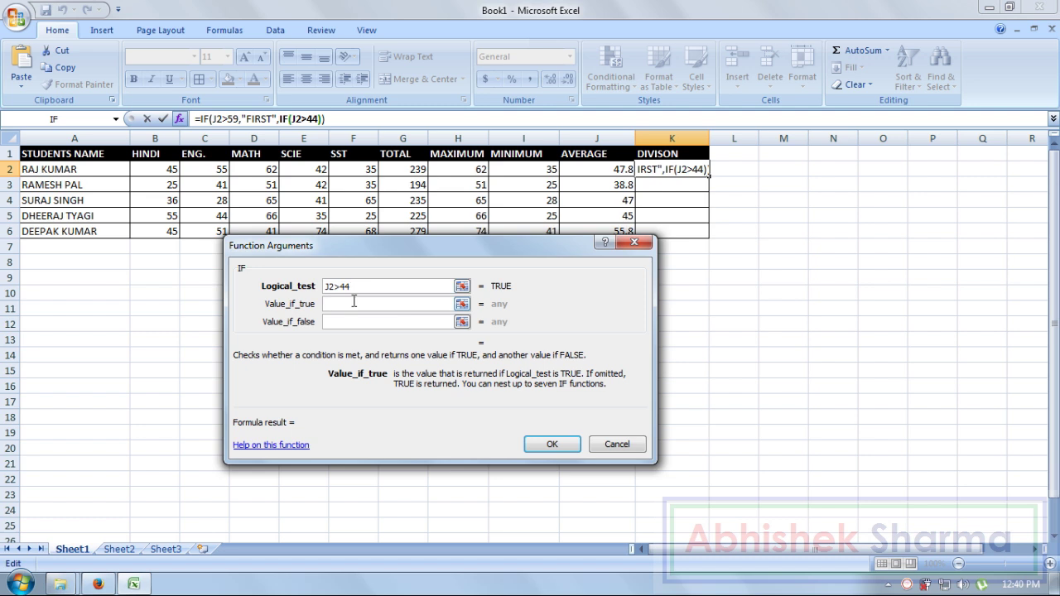
pyautogui.write('SEC')
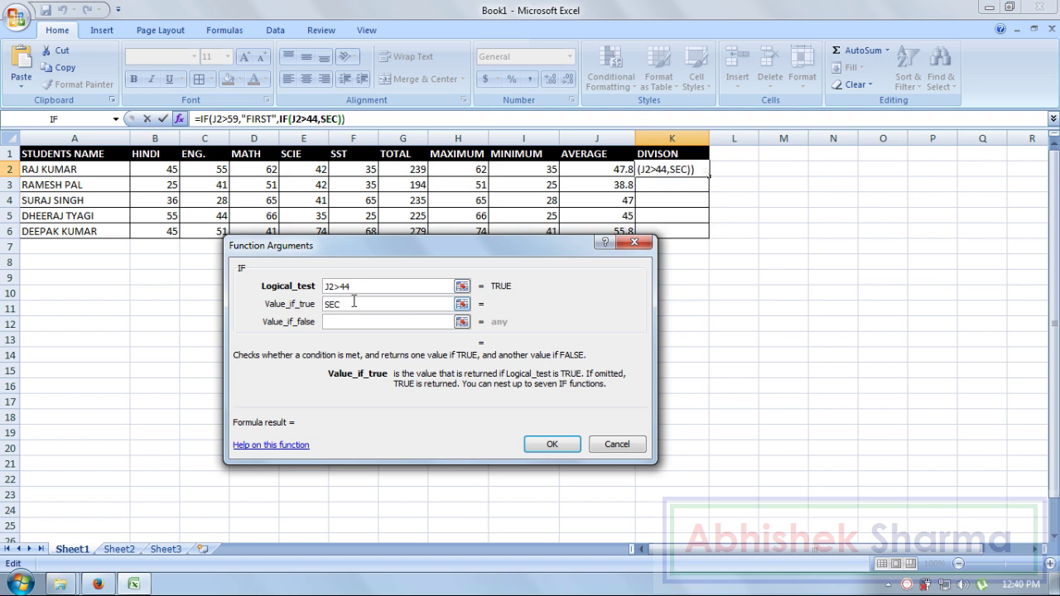
pyautogui.click(357, 320)
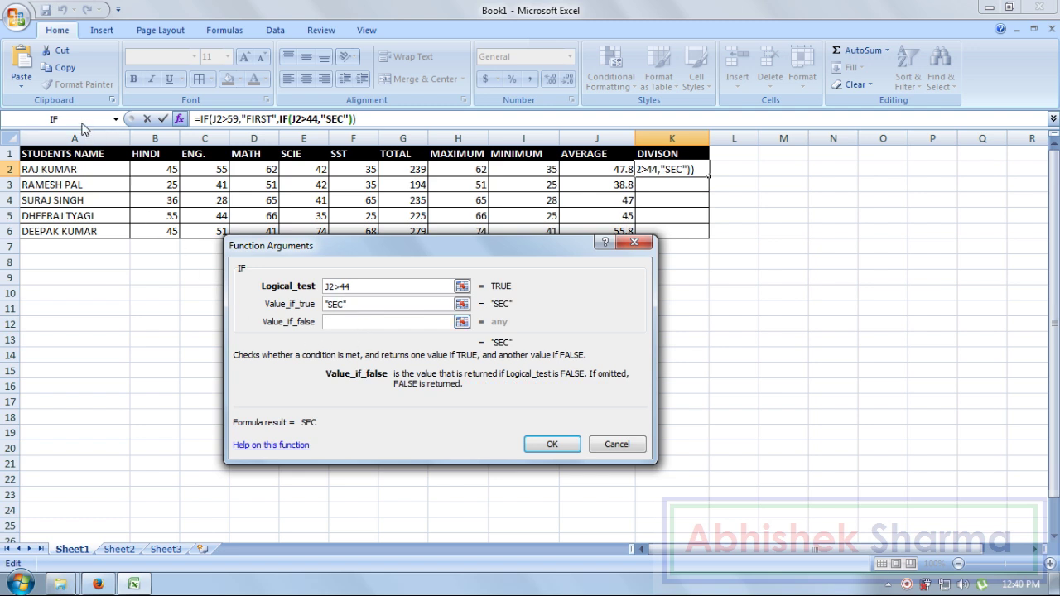
pyautogui.click(83, 124)
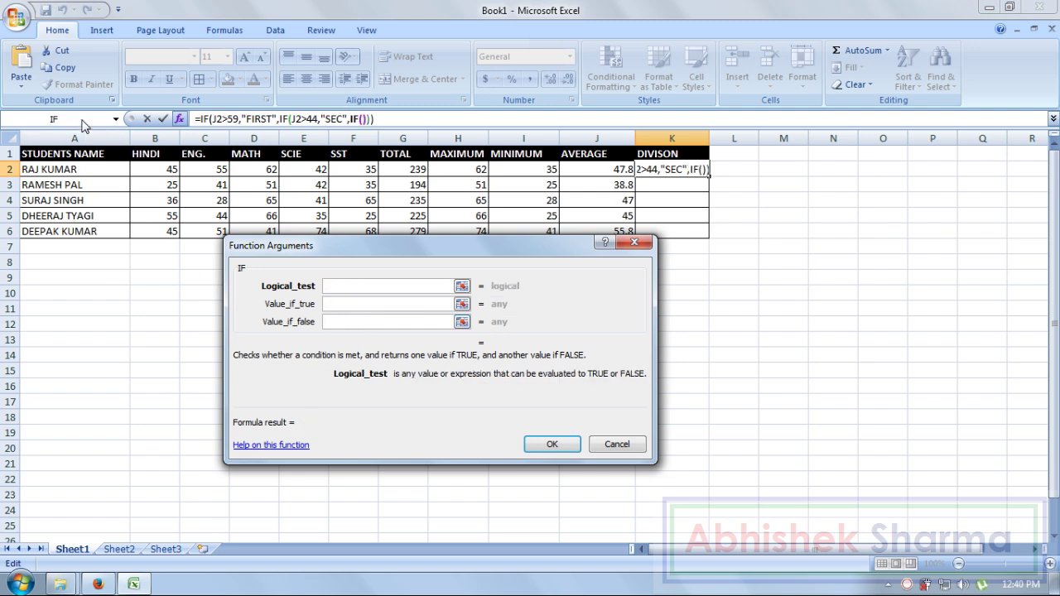
# Complete the third IF with J2>32, THIRD, else FAIL, and commit K2's formula
pyautogui.click(575, 168)
pyautogui.write('>')
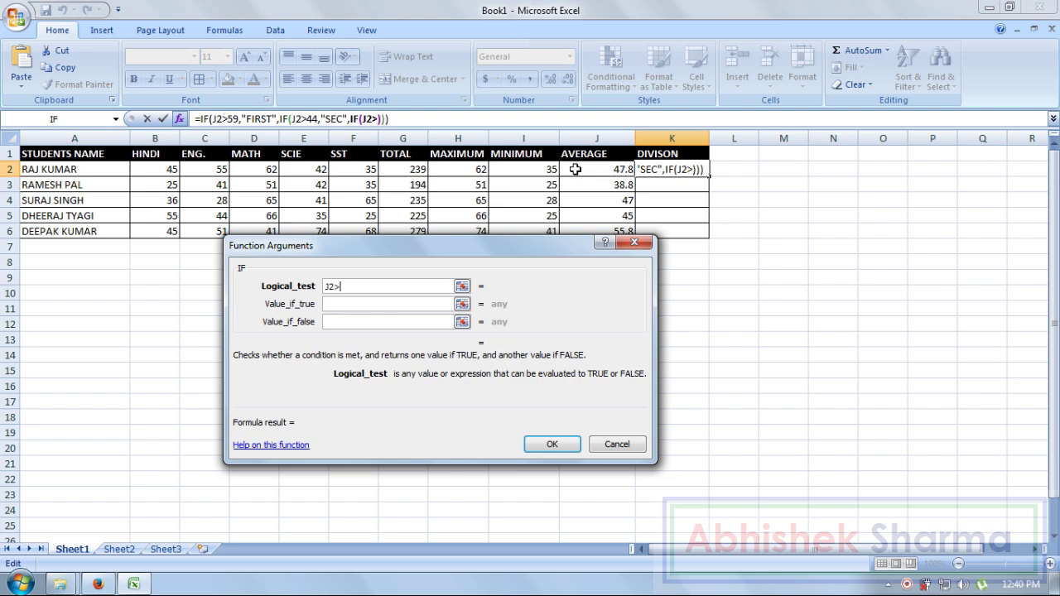
pyautogui.write('32')
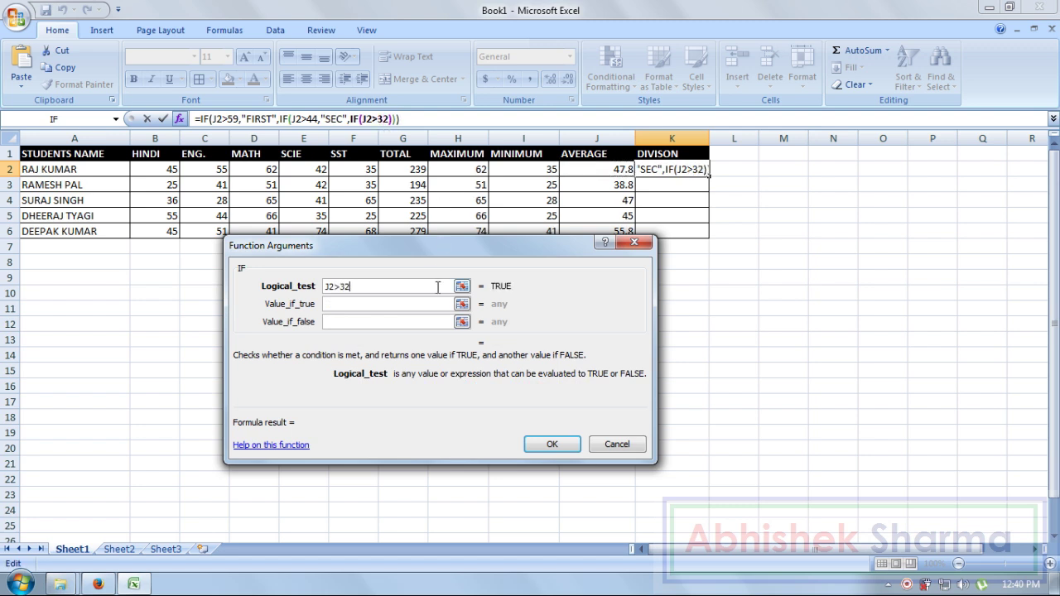
pyautogui.click(430, 305)
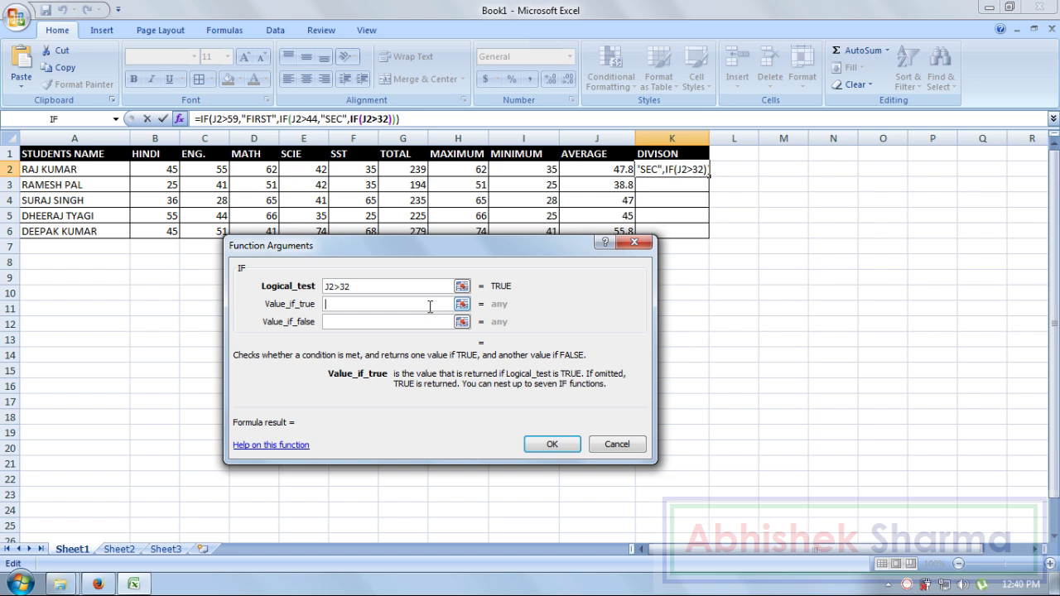
pyautogui.write('THIRD')
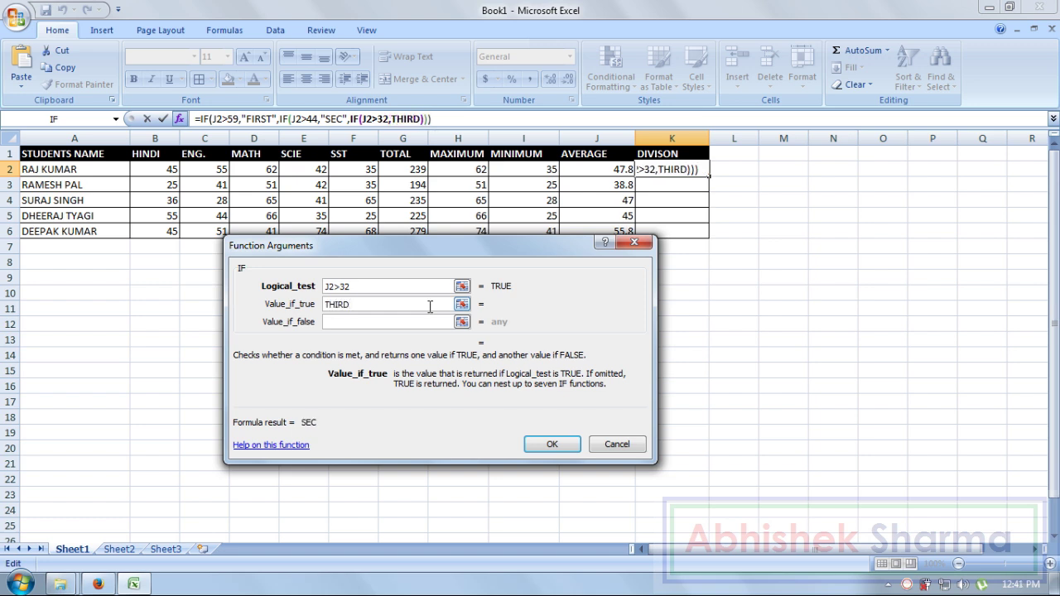
pyautogui.click(421, 322)
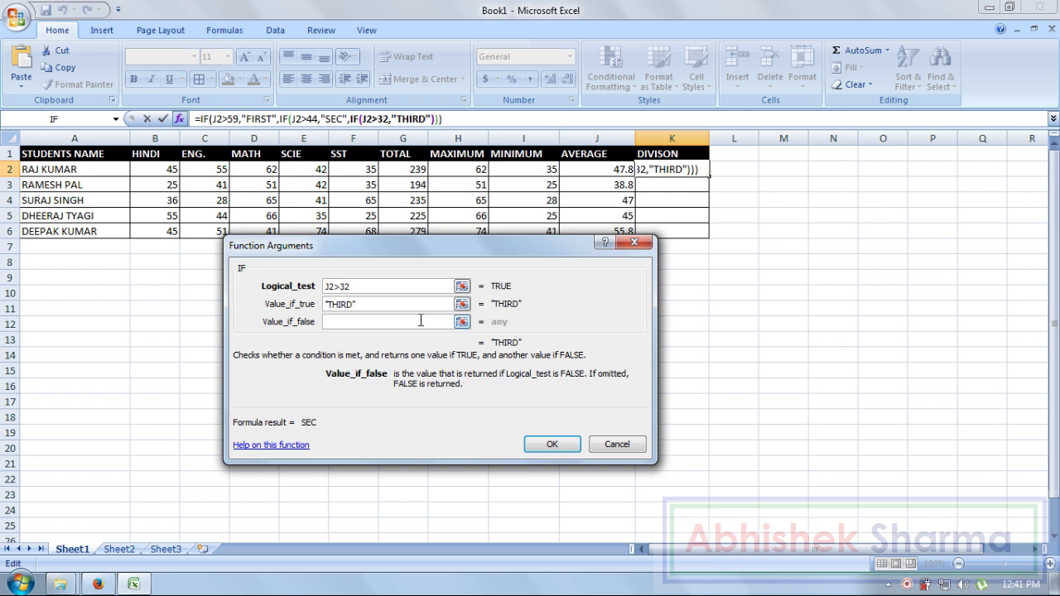
pyautogui.write('FAIL')
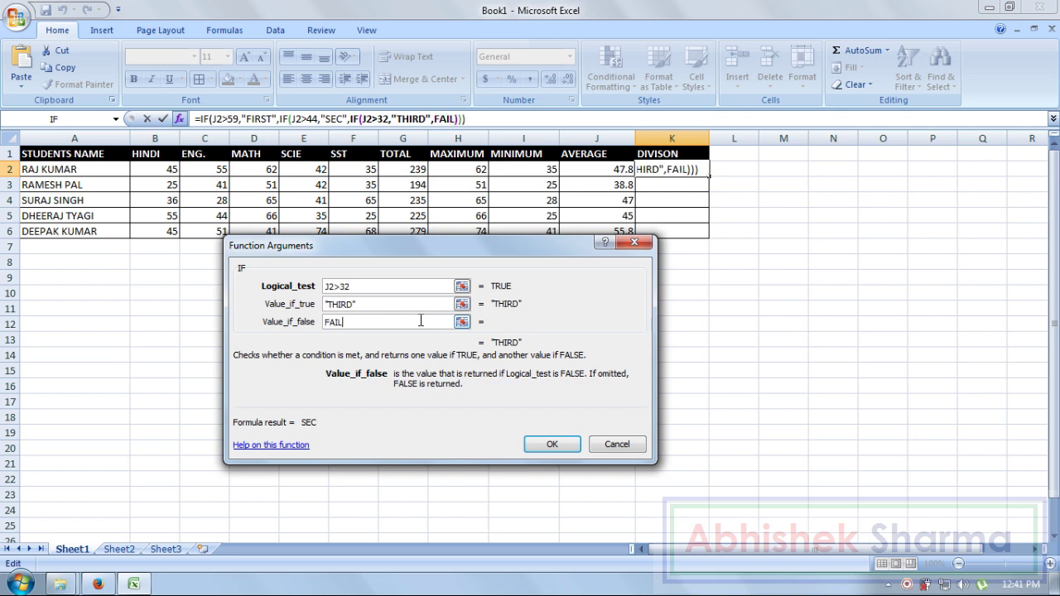
pyautogui.click(539, 447)
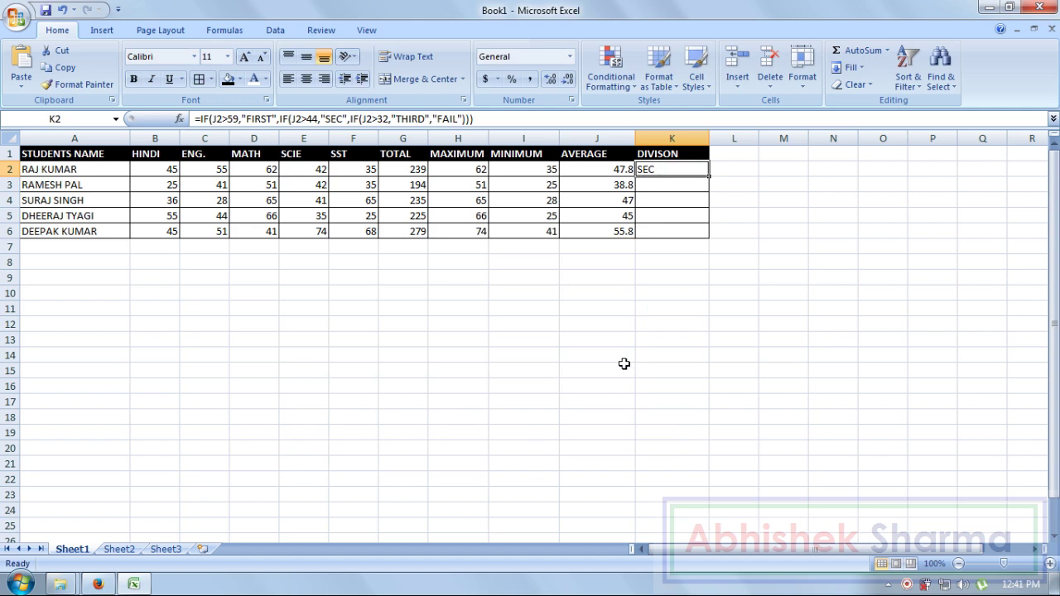
# Insert an IF function into K3
pyautogui.click(663, 187)
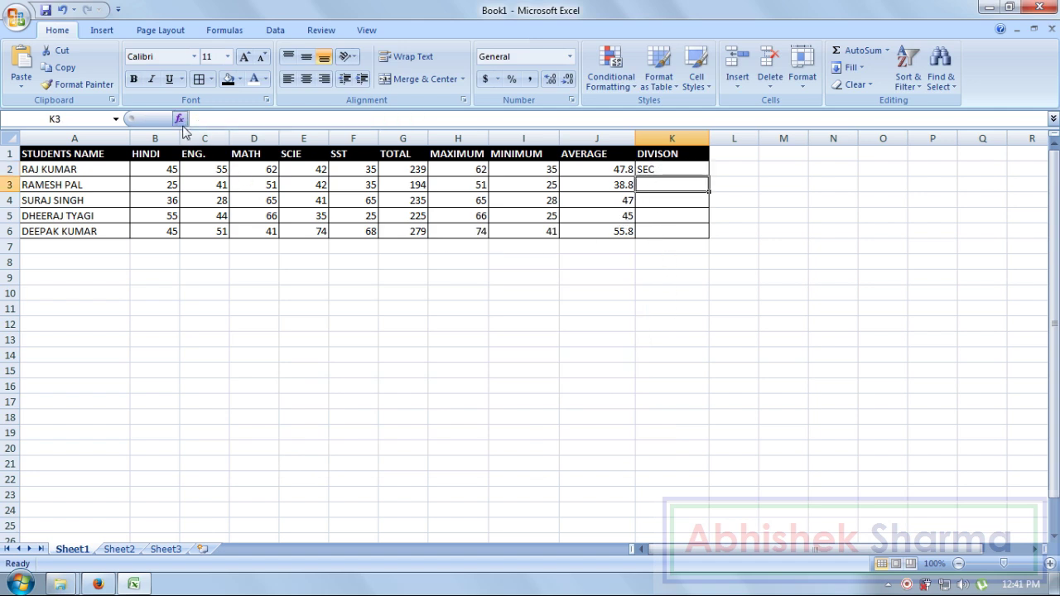
pyautogui.click(183, 121)
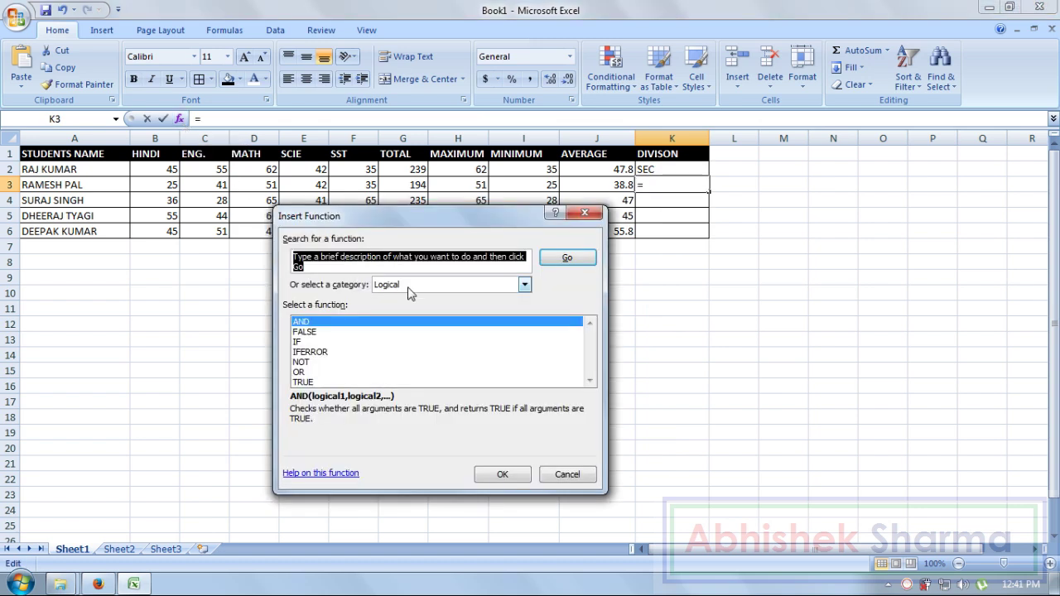
pyautogui.click(321, 343)
pyautogui.click(505, 473)
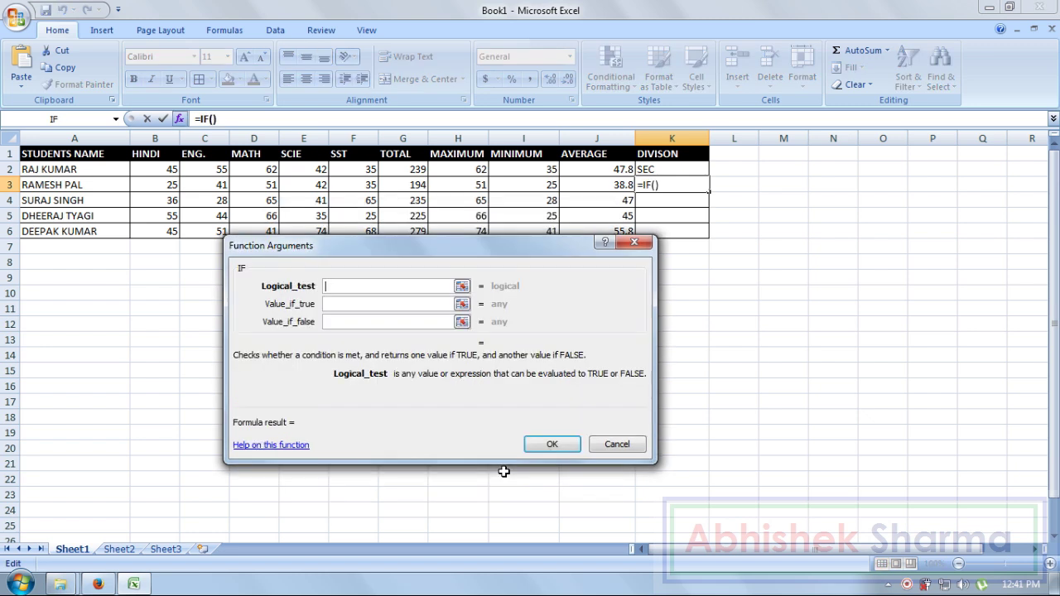
# Make K3's IF test J3>59, return FIRST, and nest another IF as the false result
pyautogui.click(589, 184)
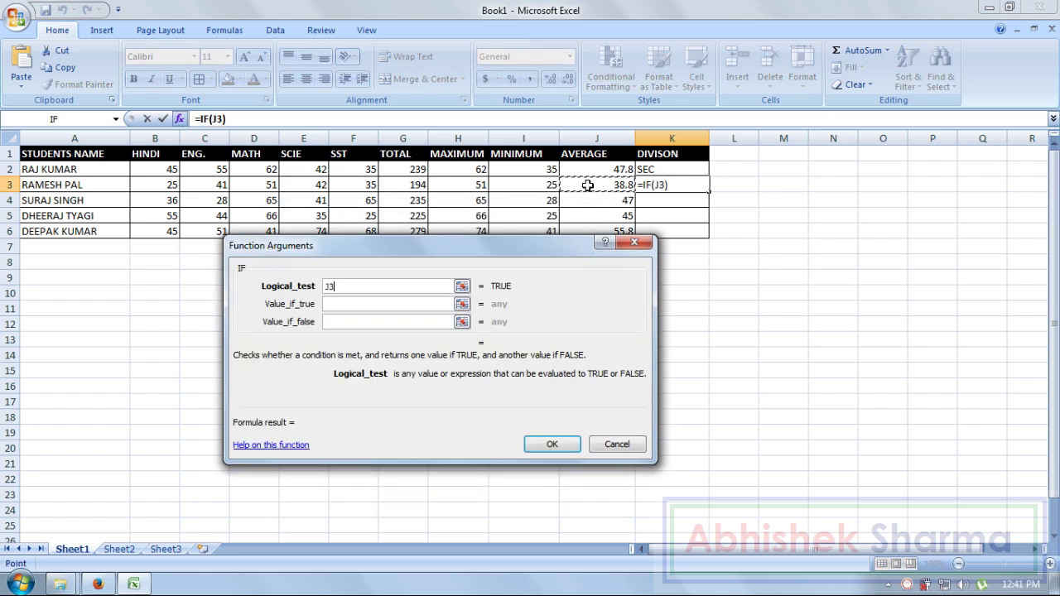
pyautogui.write('>')
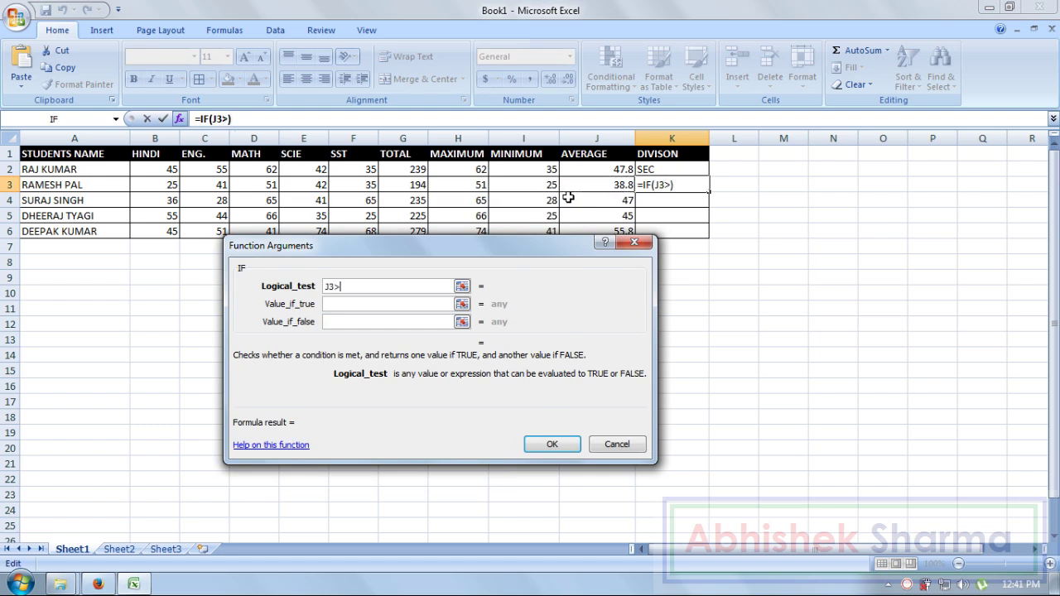
pyautogui.write('59')
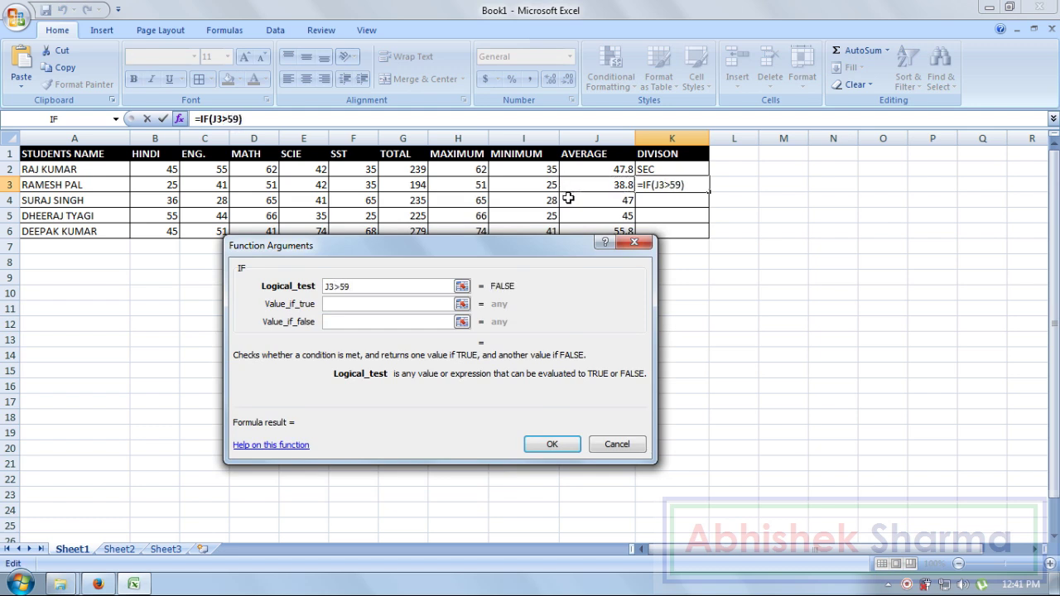
pyautogui.press('Tab')
pyautogui.write('FIR')
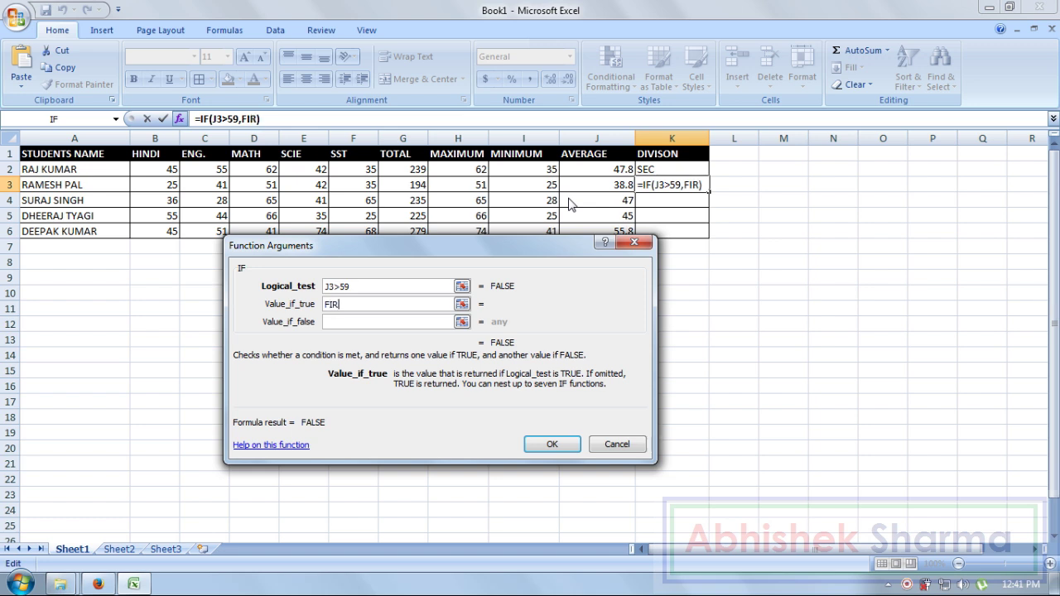
pyautogui.write('ST')
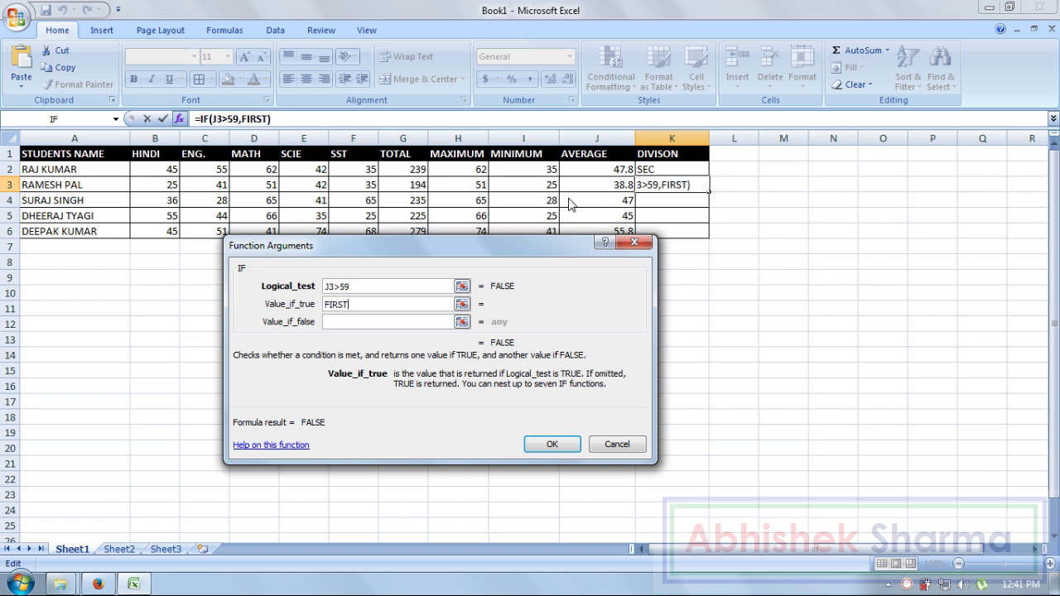
pyautogui.click(371, 324)
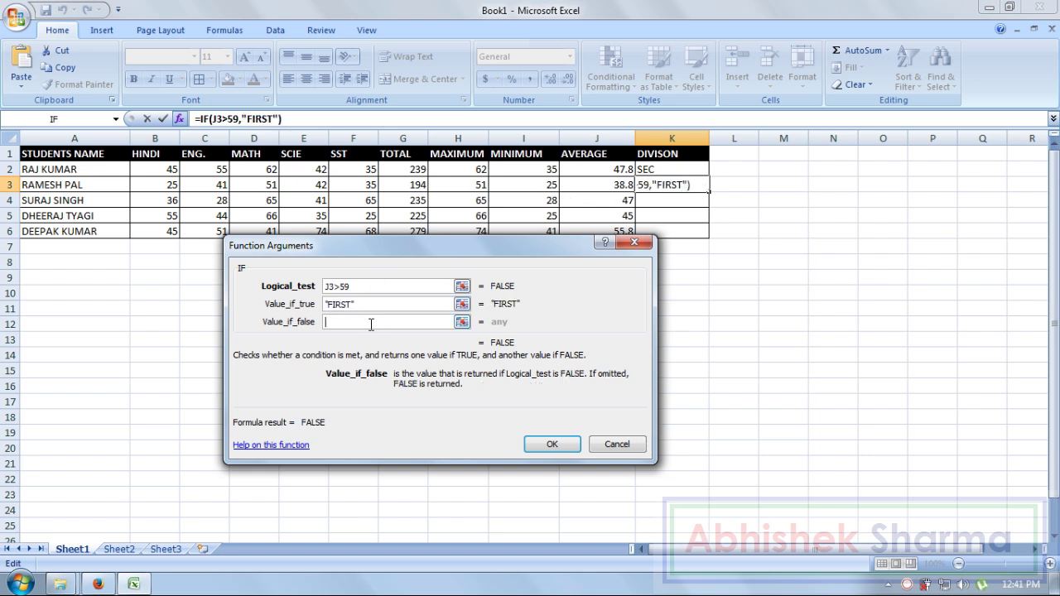
pyautogui.click(80, 124)
# Make K3's second IF test J3>44, return SEC, and nest a third IF
pyautogui.click(576, 181)
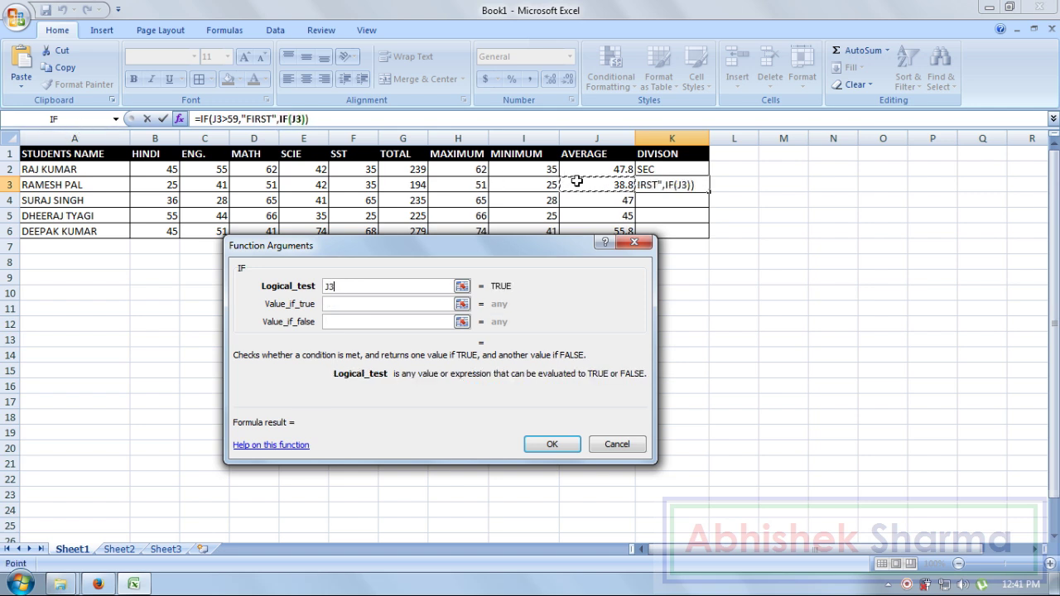
pyautogui.write('>')
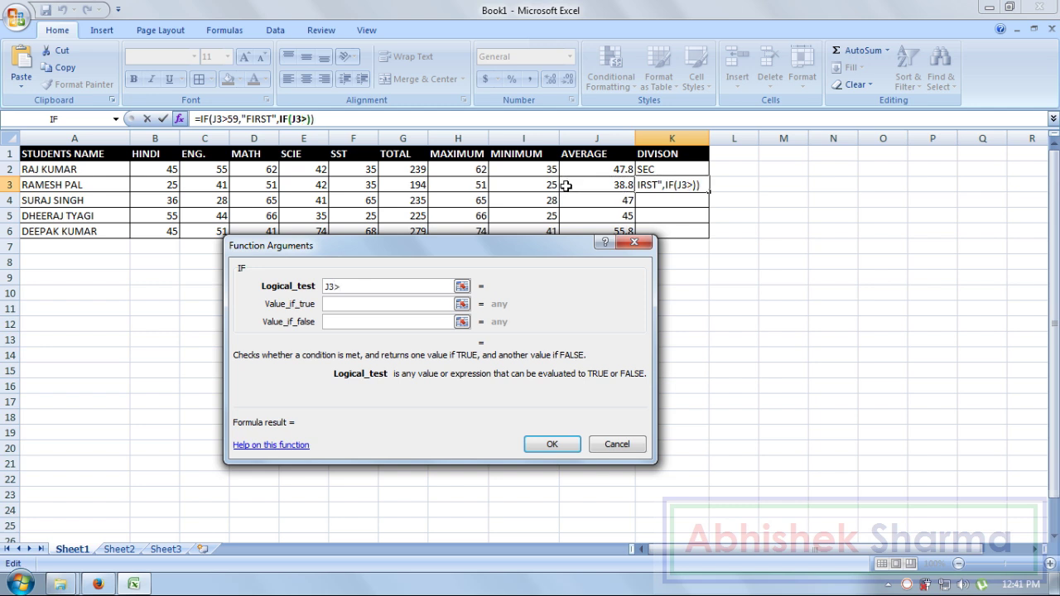
pyautogui.write('44')
pyautogui.press('Tab')
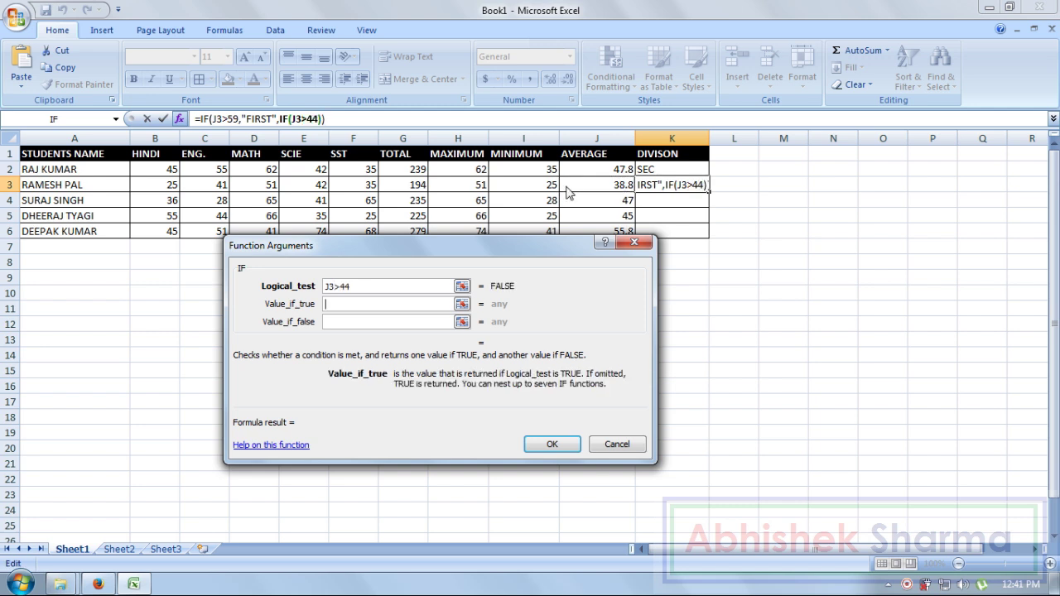
pyautogui.write('SE')
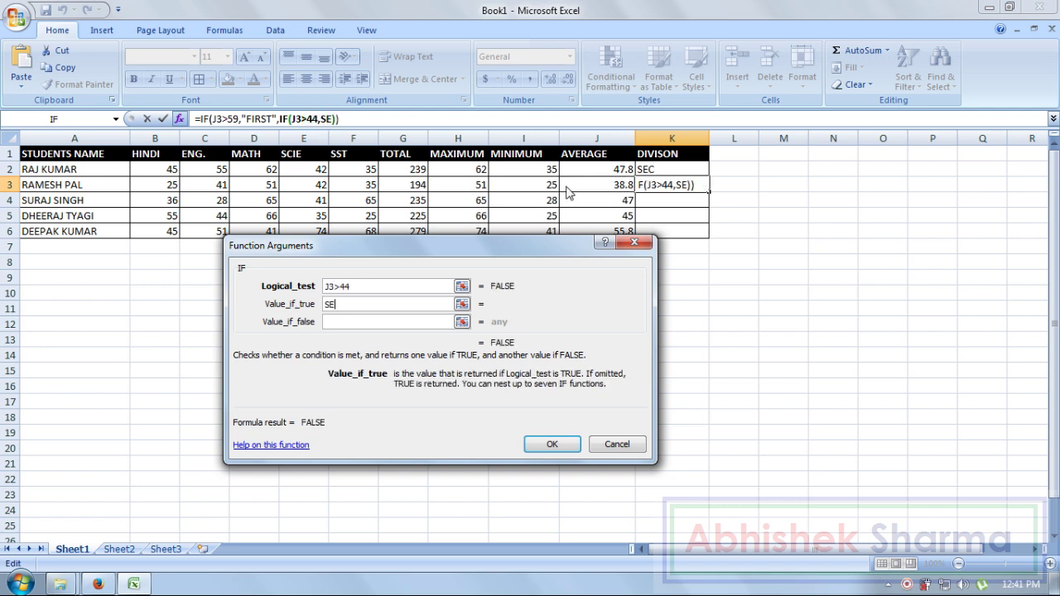
pyautogui.write('C')
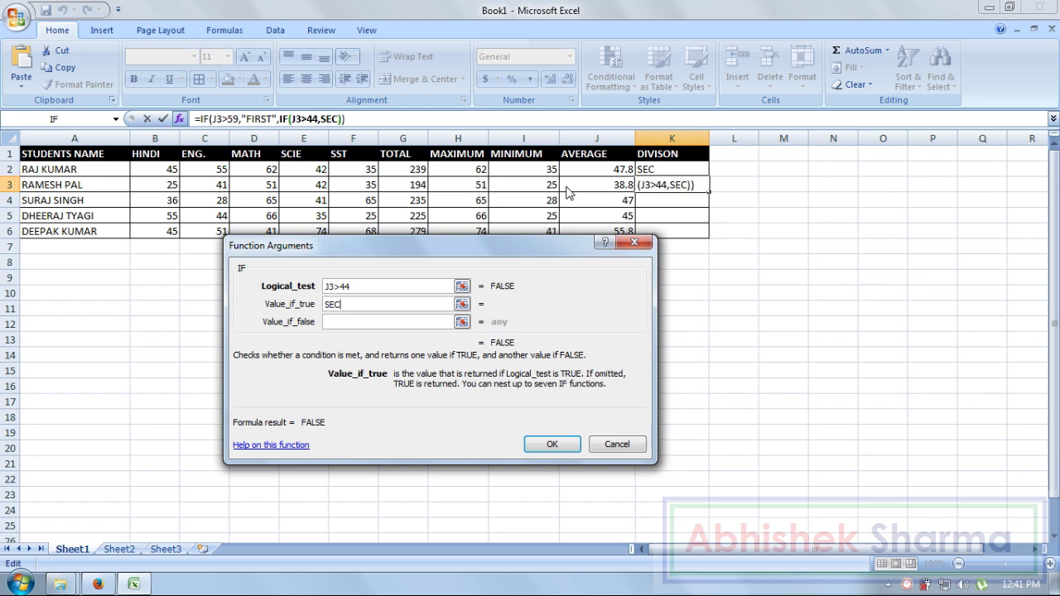
pyautogui.click(386, 323)
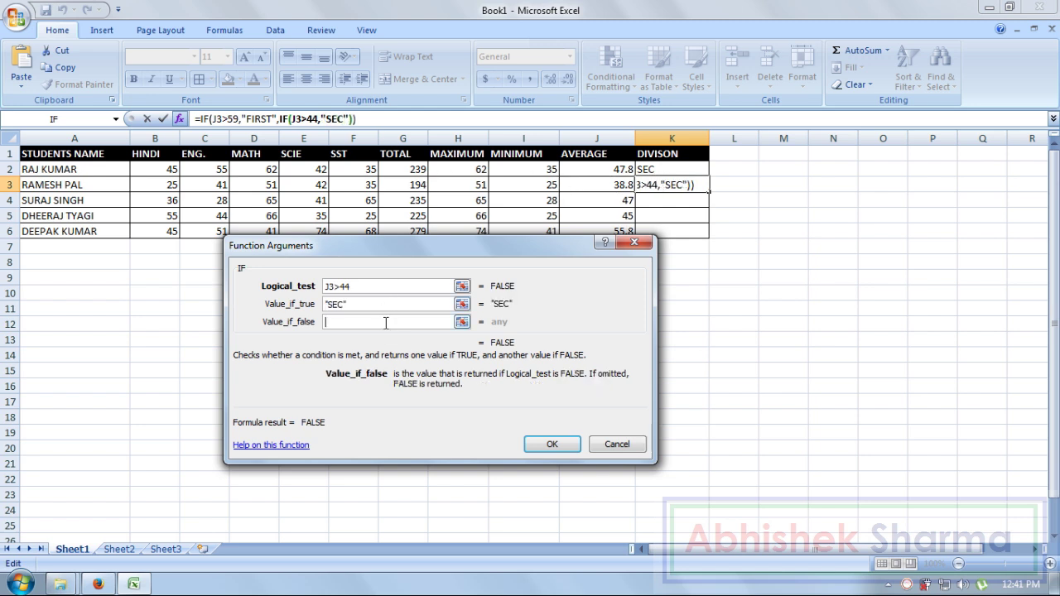
pyautogui.click(78, 123)
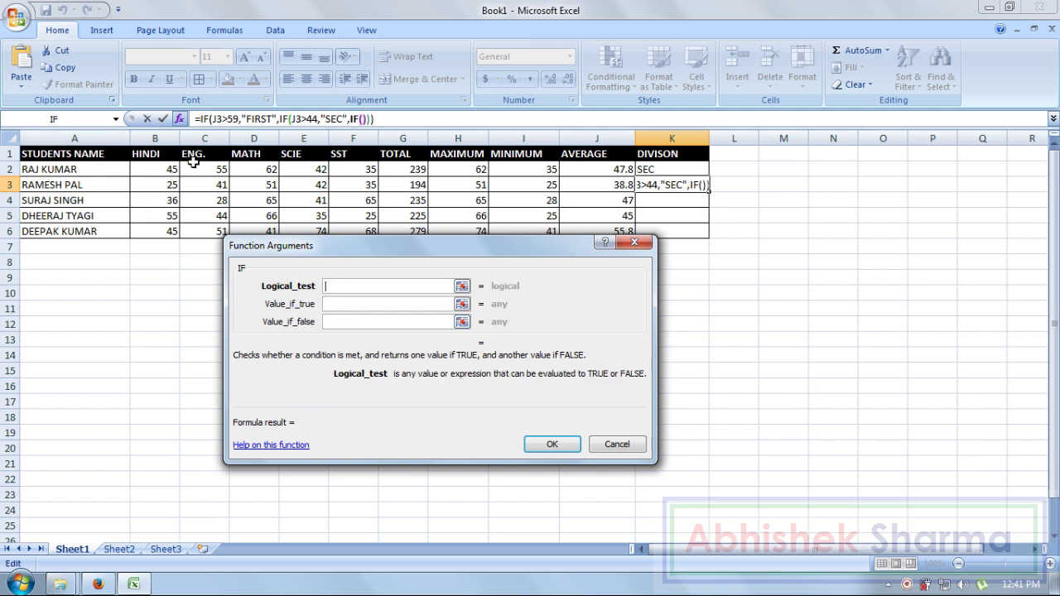
# Fill K3's third IF with J3>32, THIRD, else FAIL
pyautogui.click(571, 189)
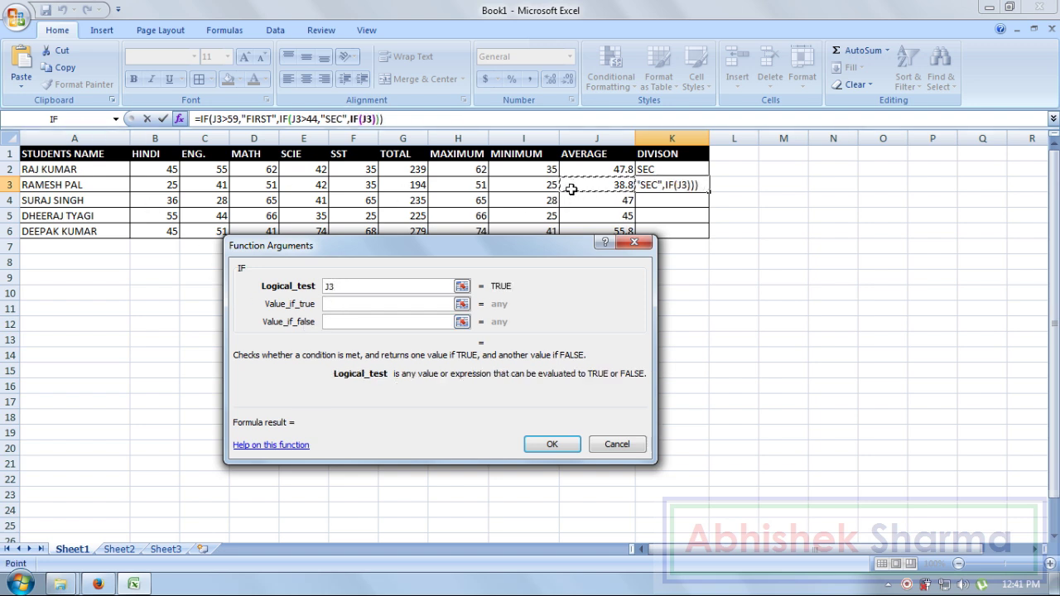
pyautogui.write('>')
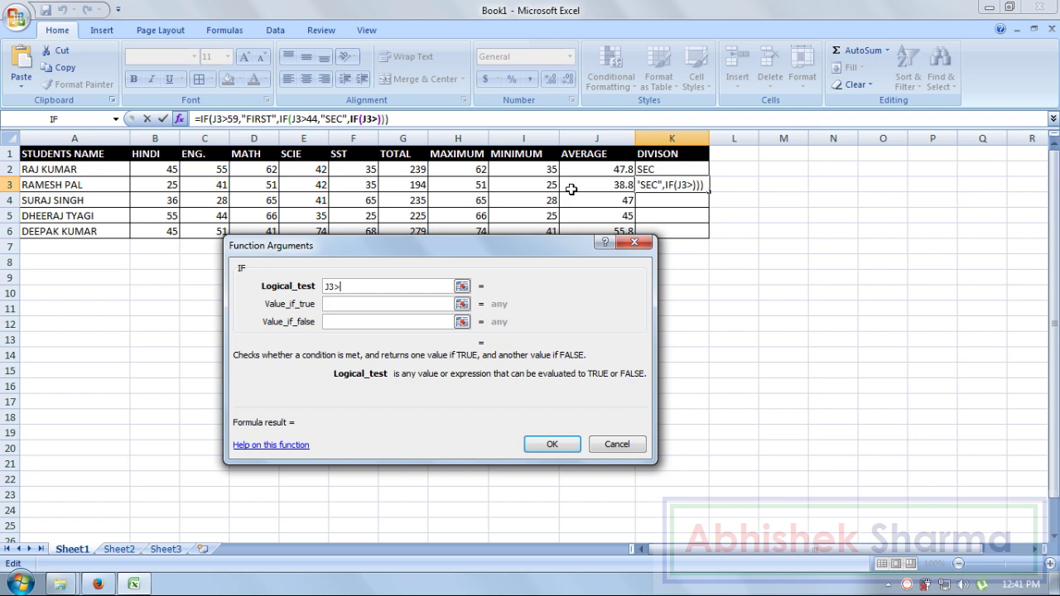
pyautogui.write('32')
pyautogui.press('Tab')
pyautogui.write('TH')
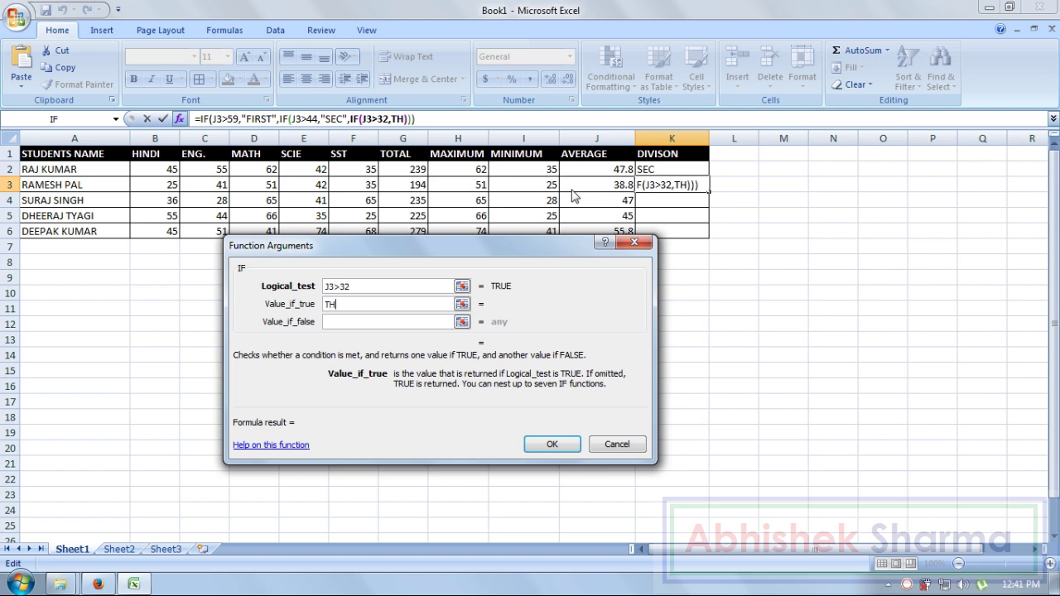
pyautogui.write('IRD')
pyautogui.press('Tab')
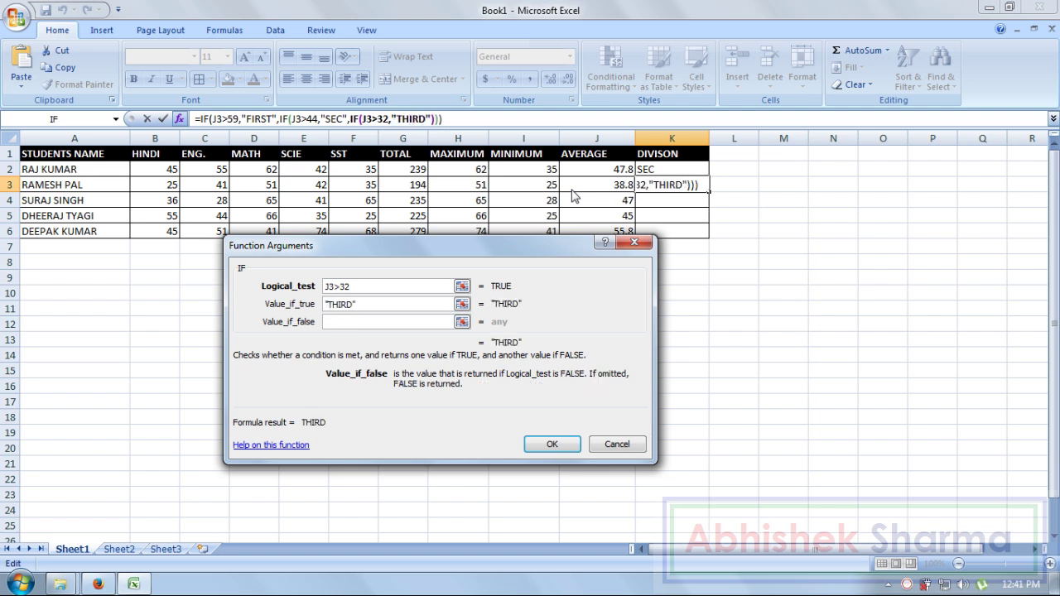
pyautogui.write('FAIL')
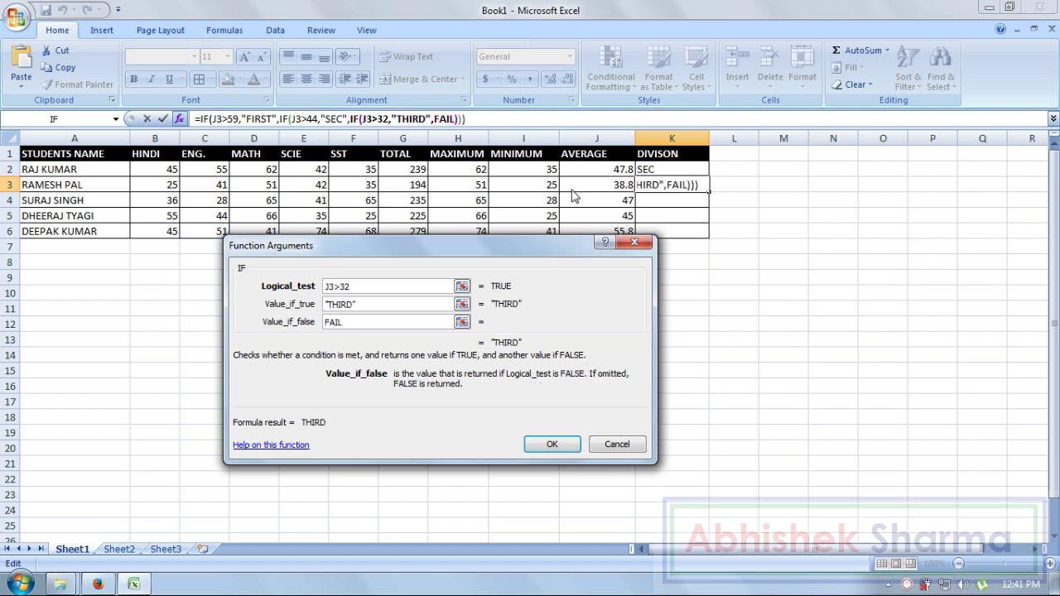
# Commit K3's formula and fill the K2:K3 division formulas down through K6
pyautogui.click(555, 444)
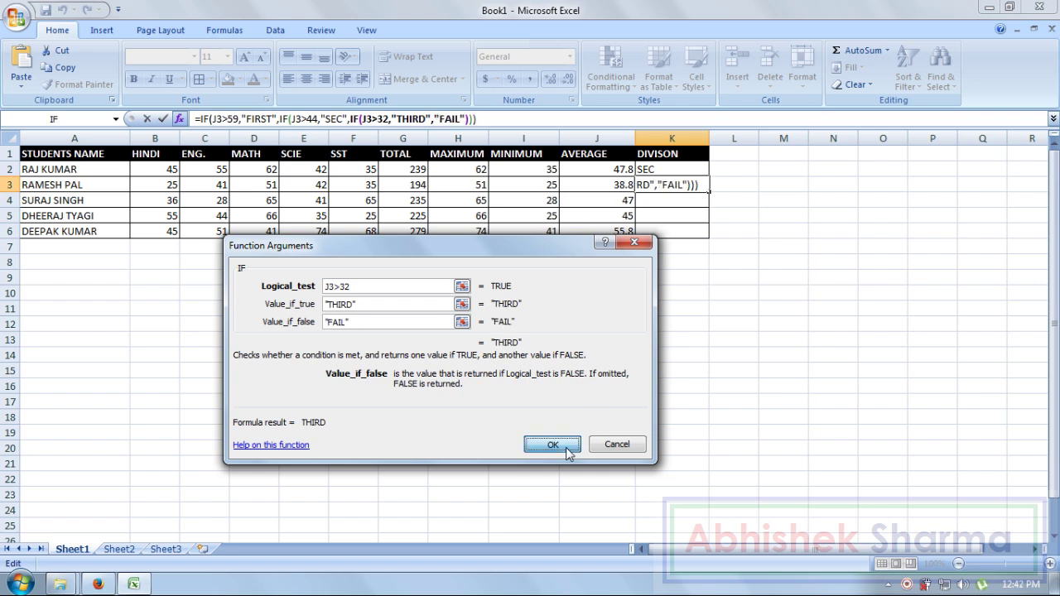
pyautogui.moveTo(677, 169); pyautogui.dragTo(711, 236)
pyautogui.click(717, 265)
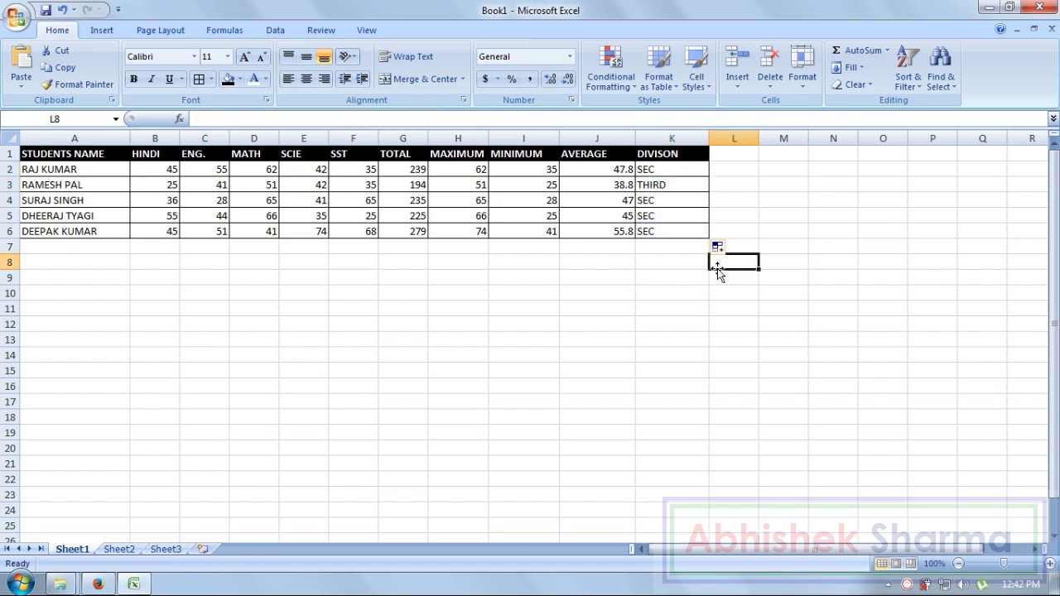
pyautogui.click(166, 231)
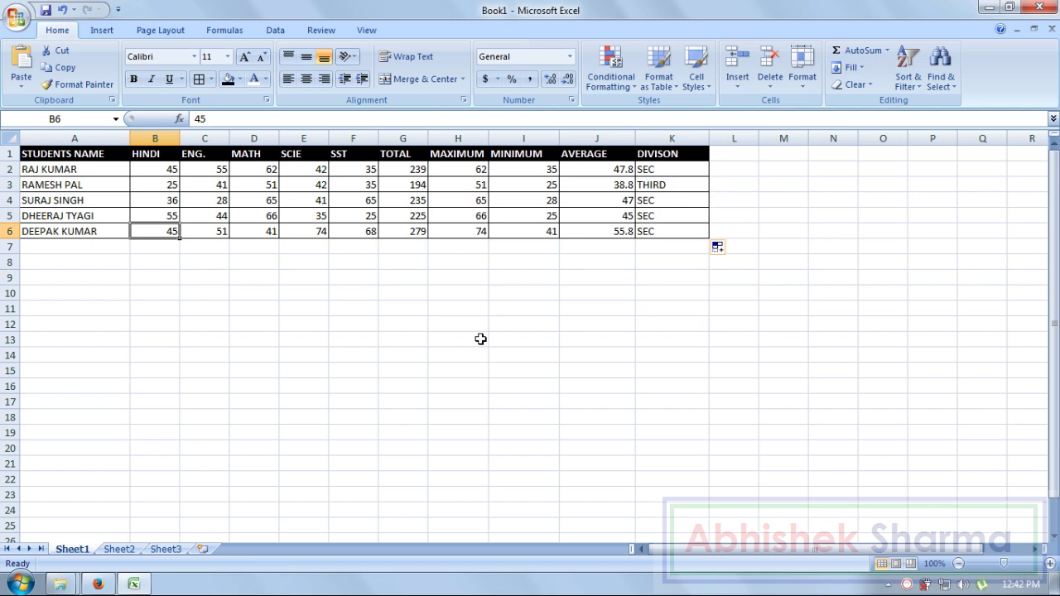
# Change the last student's HINDI and ENG. marks to 65
pyautogui.write('65')
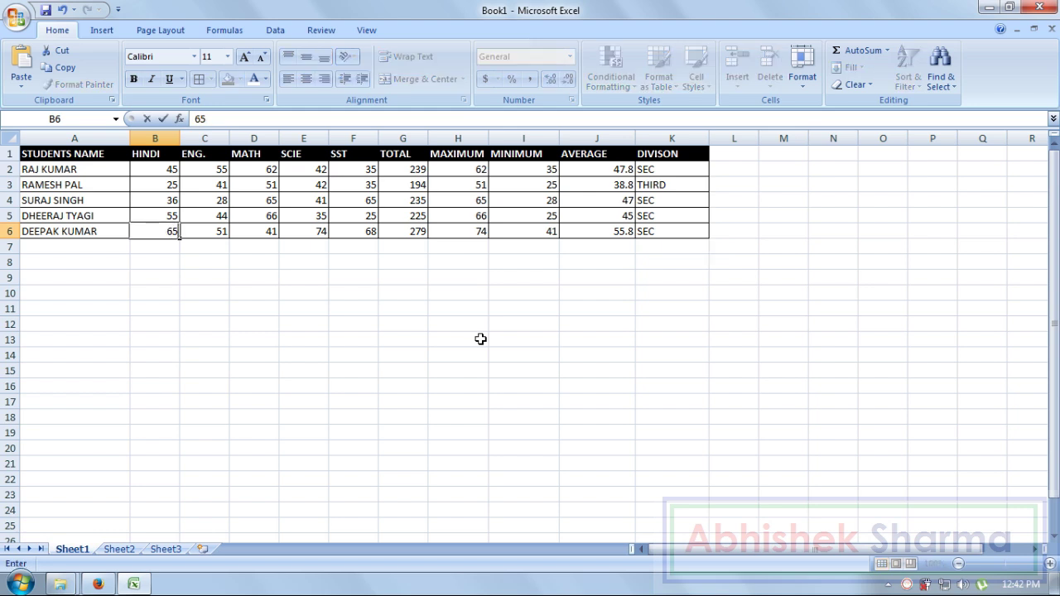
pyautogui.press('Tab')
pyautogui.write('65')
pyautogui.press('Tab')
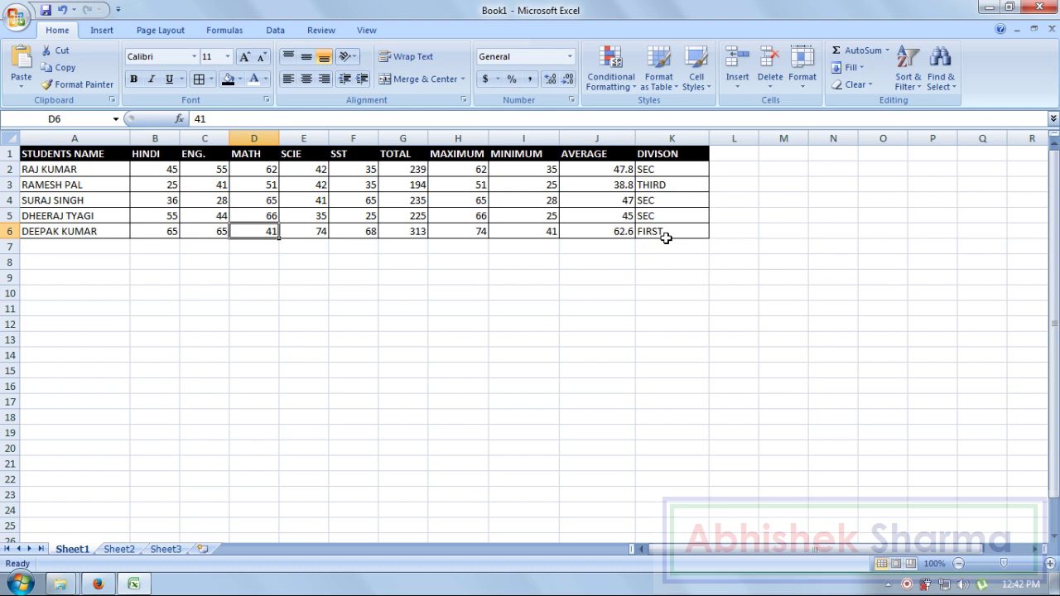
# Lower the last student's marks to 33 in SST through ENG. and 35 in HINDI
pyautogui.click(372, 234)
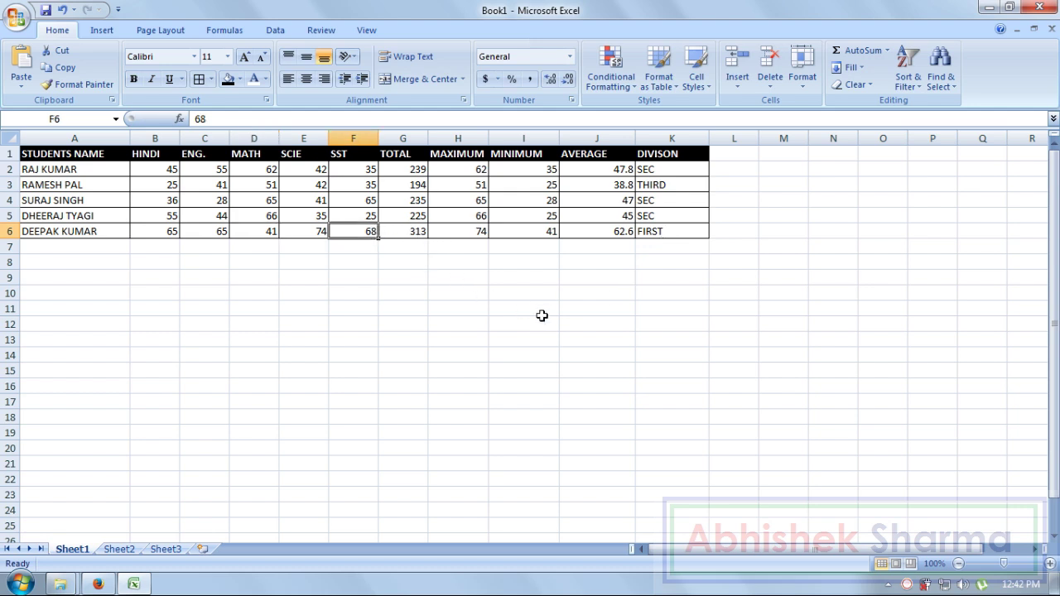
pyautogui.write('33')
pyautogui.press('Left')
pyautogui.write('33')
pyautogui.press('Left')
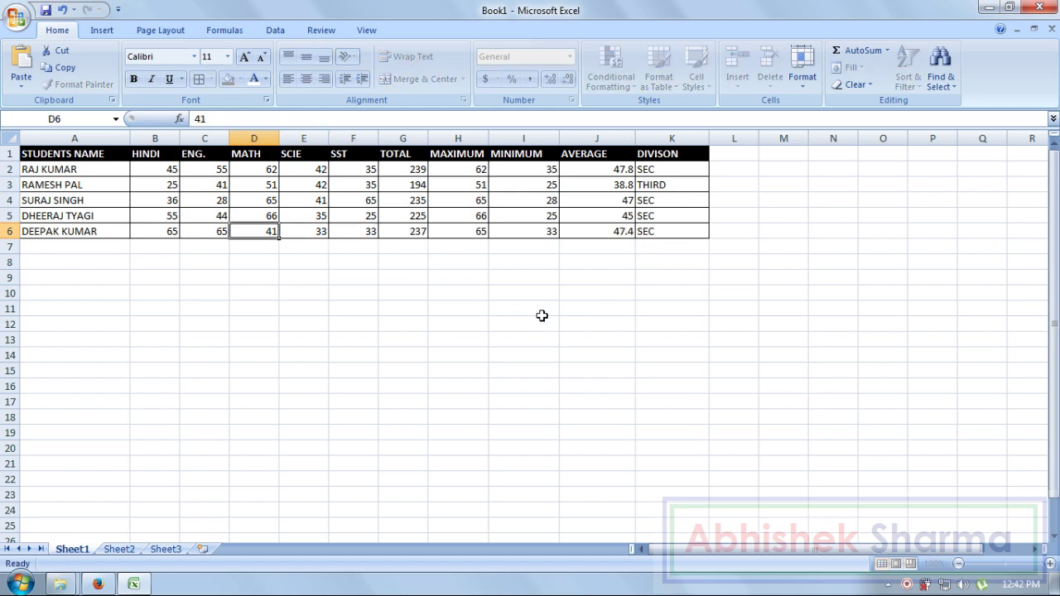
pyautogui.write('33')
pyautogui.press('Left')
pyautogui.write('33')
pyautogui.press('Left')
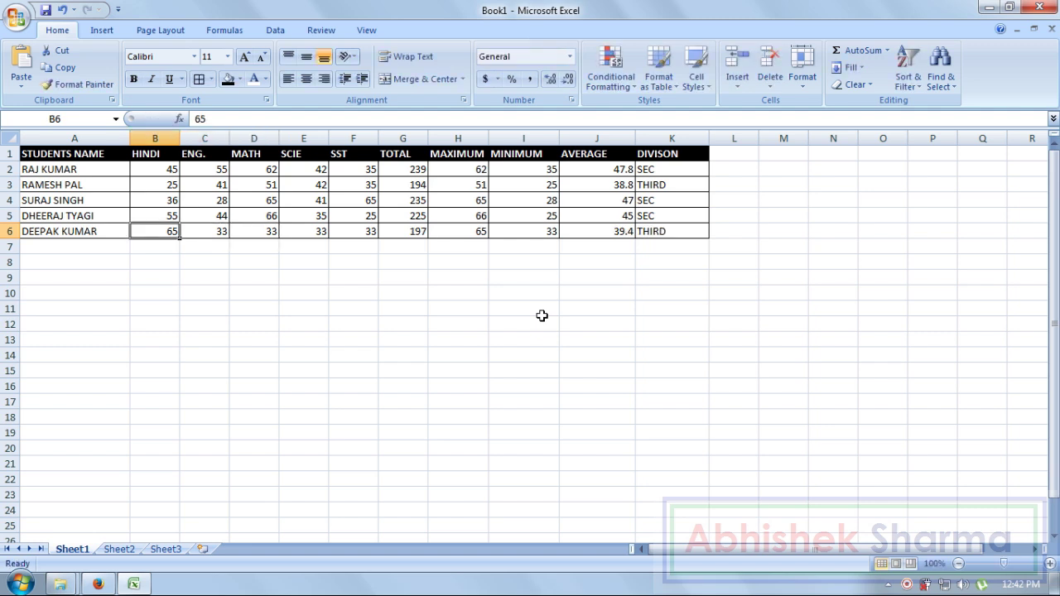
pyautogui.write('35')
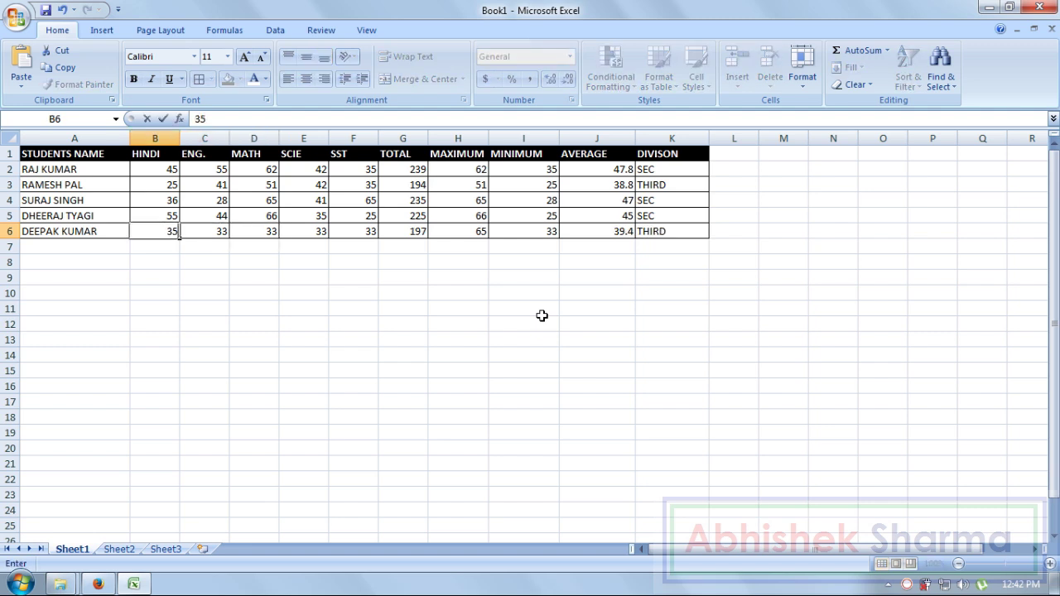
pyautogui.press('Right')
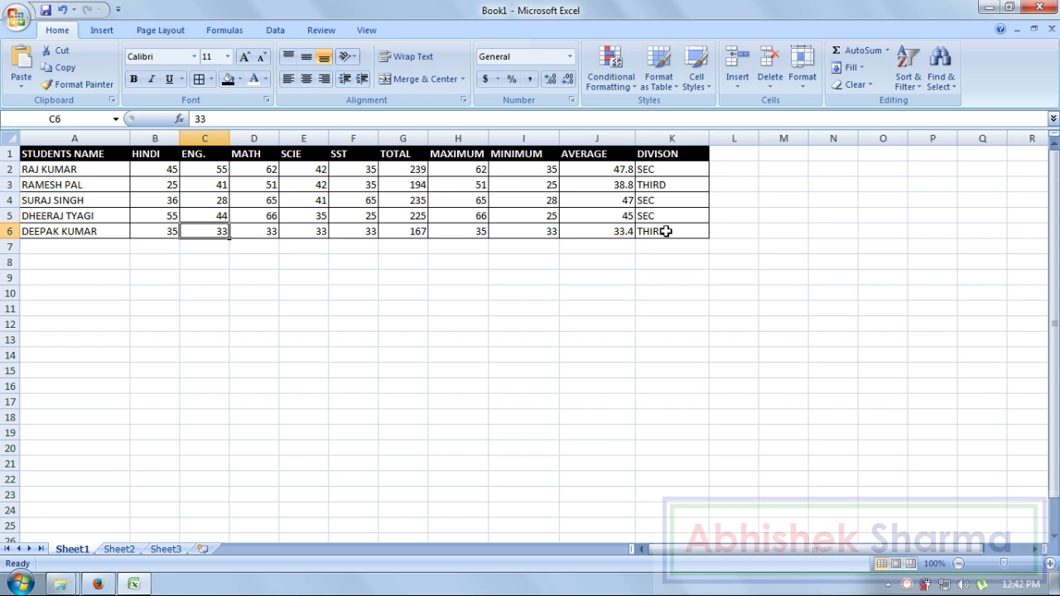
# Try HINDI 22, then enter 55, 55, 45 so the average is 44.2 and division SEC
pyautogui.click(170, 232)
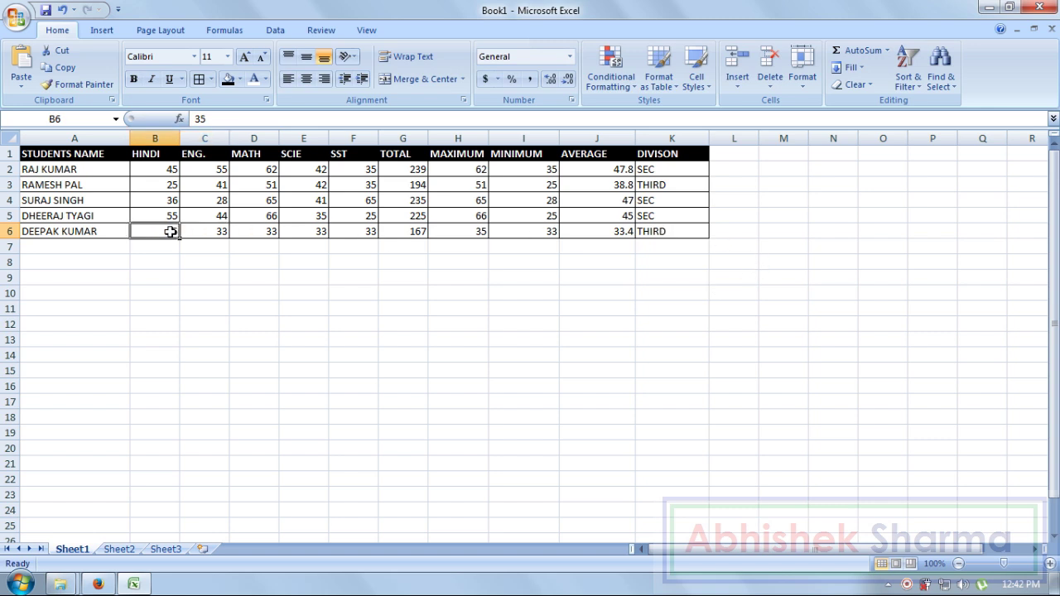
pyautogui.write('22')
pyautogui.press('Right')
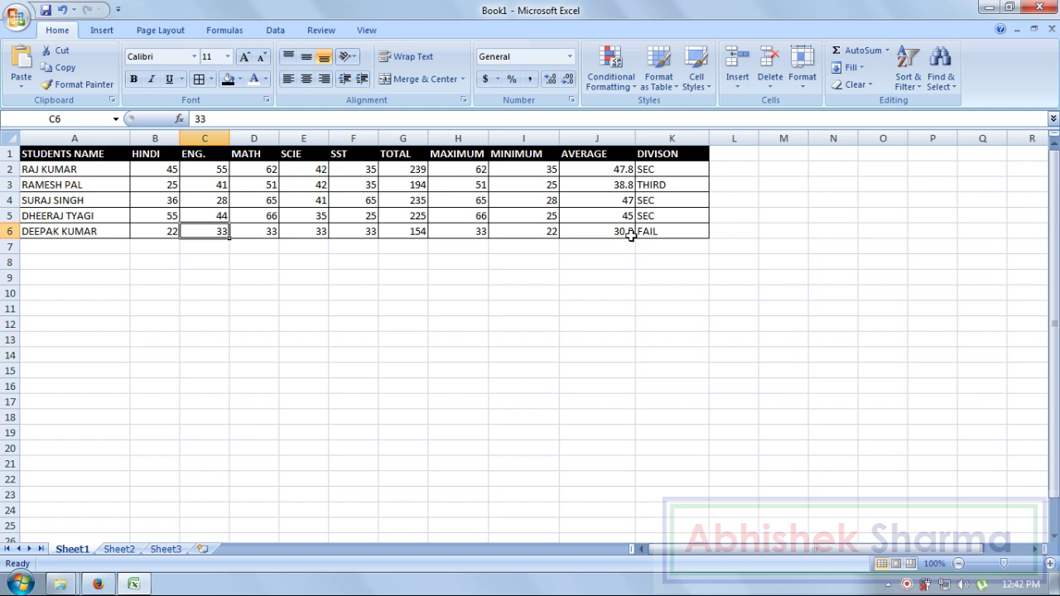
pyautogui.click(146, 232)
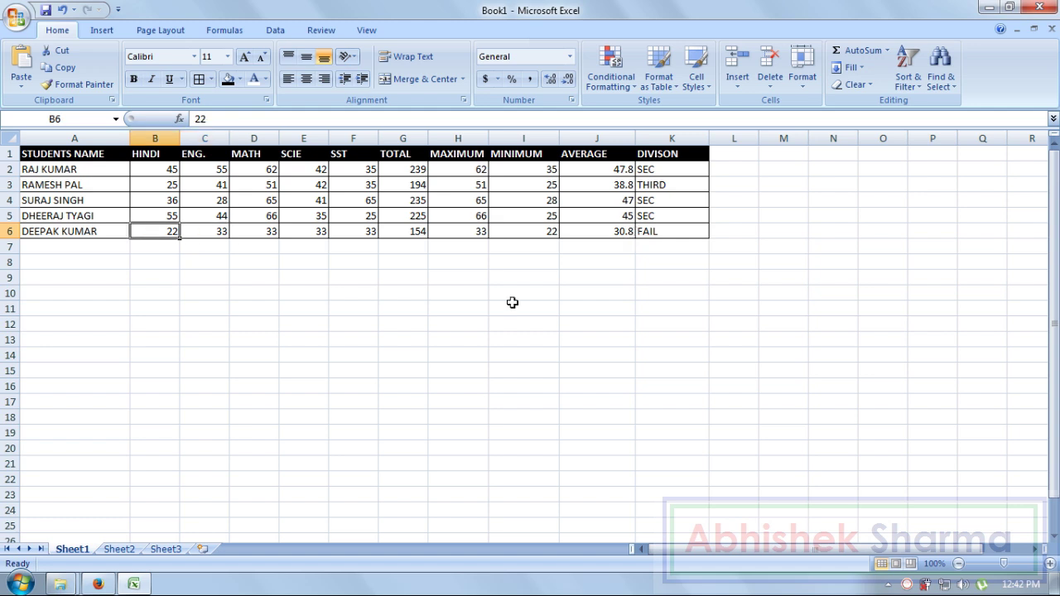
pyautogui.write('55')
pyautogui.press('Right')
pyautogui.write('55')
pyautogui.press('Right')
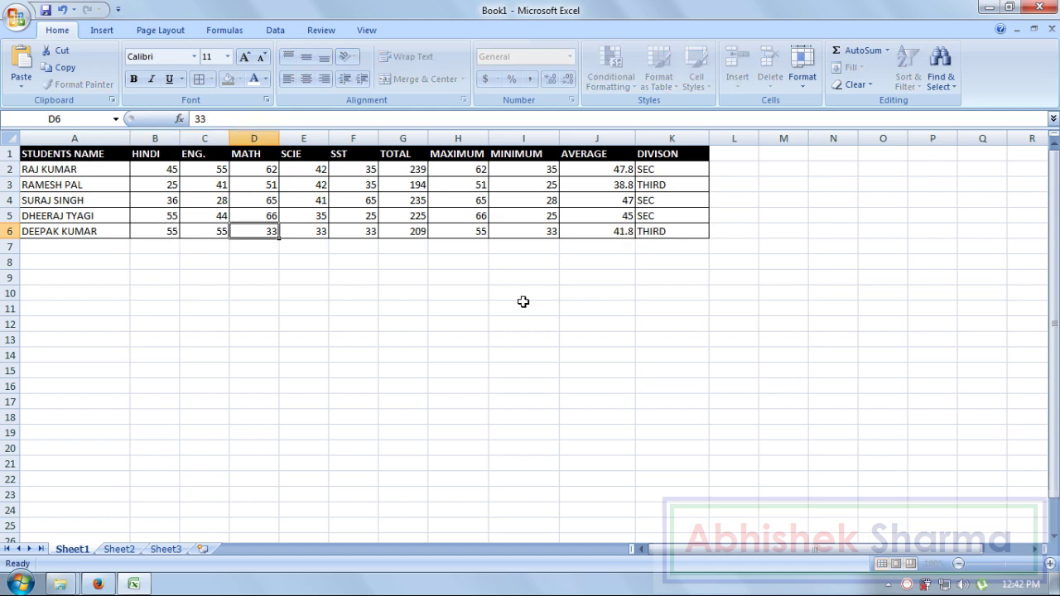
pyautogui.write('45')
pyautogui.press('Right')
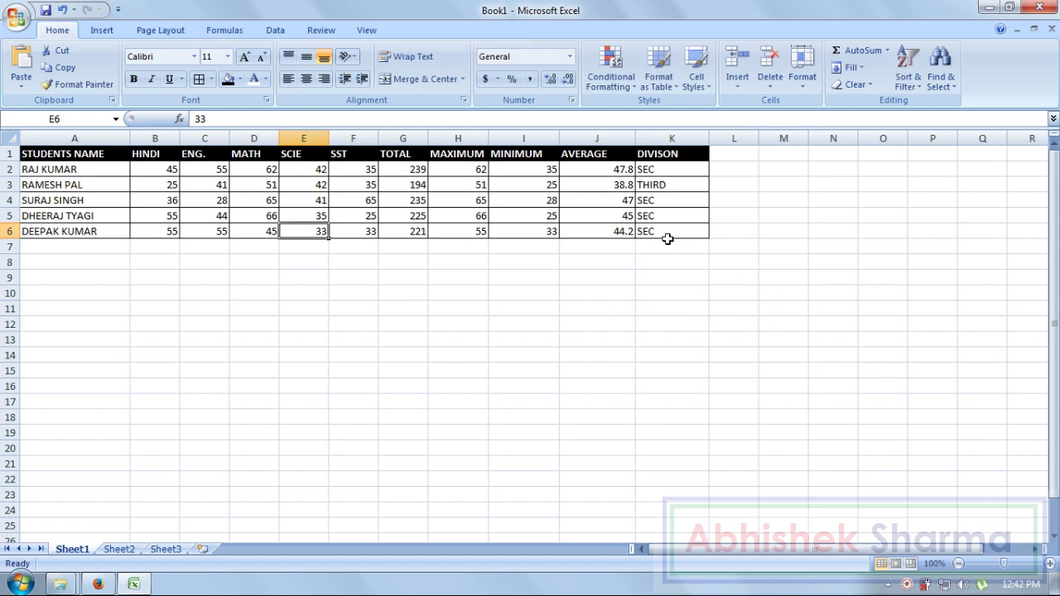